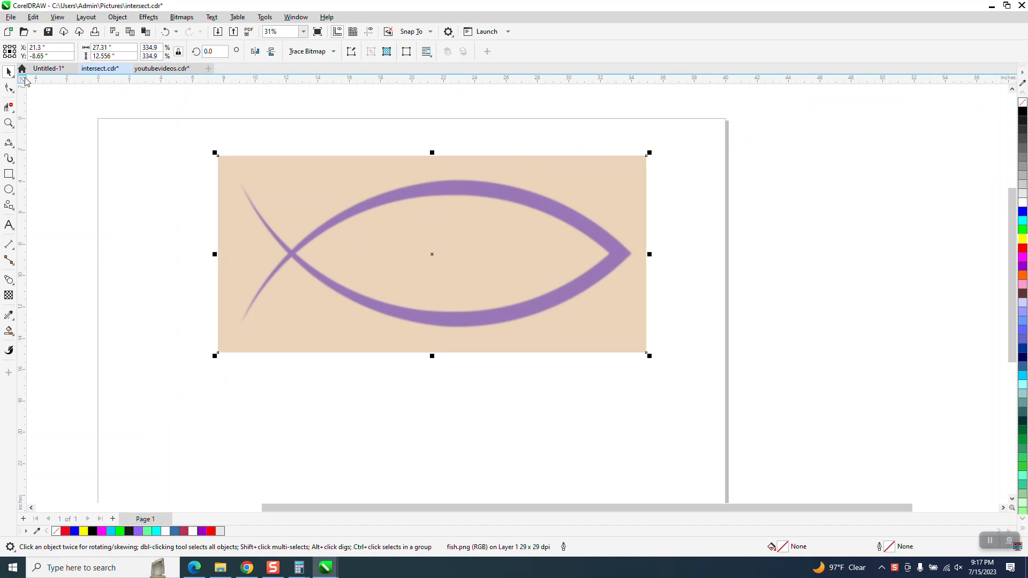
# - Move the fish reference image toward the page's upper-right corner, partly off the page, to free drawing space
pyautogui.moveTo(202, 143); pyautogui.dragTo(728, 403)
pyautogui.moveTo(444, 260); pyautogui.dragTo(679, 207)
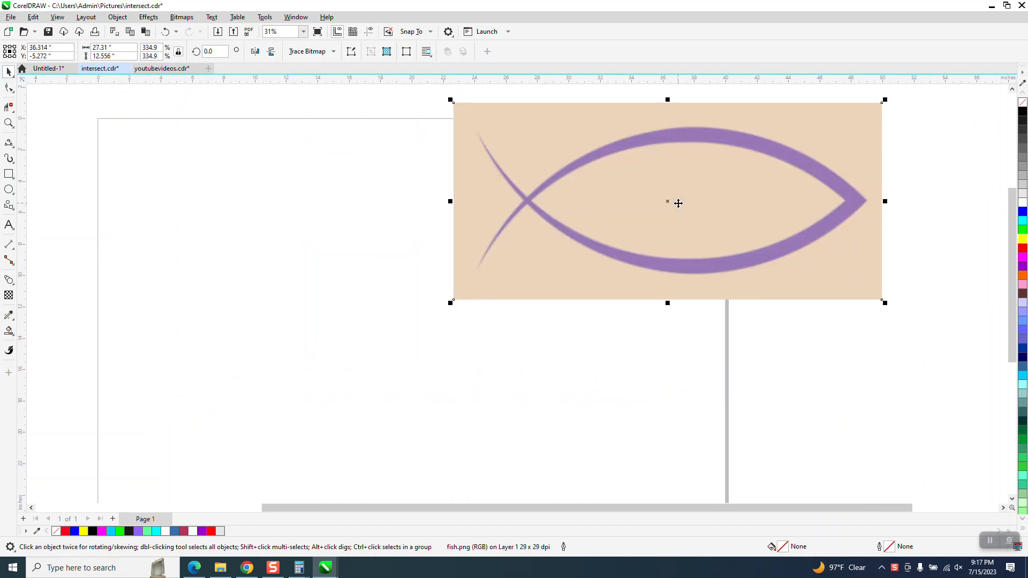
pyautogui.scroll(-2, 677, 203)
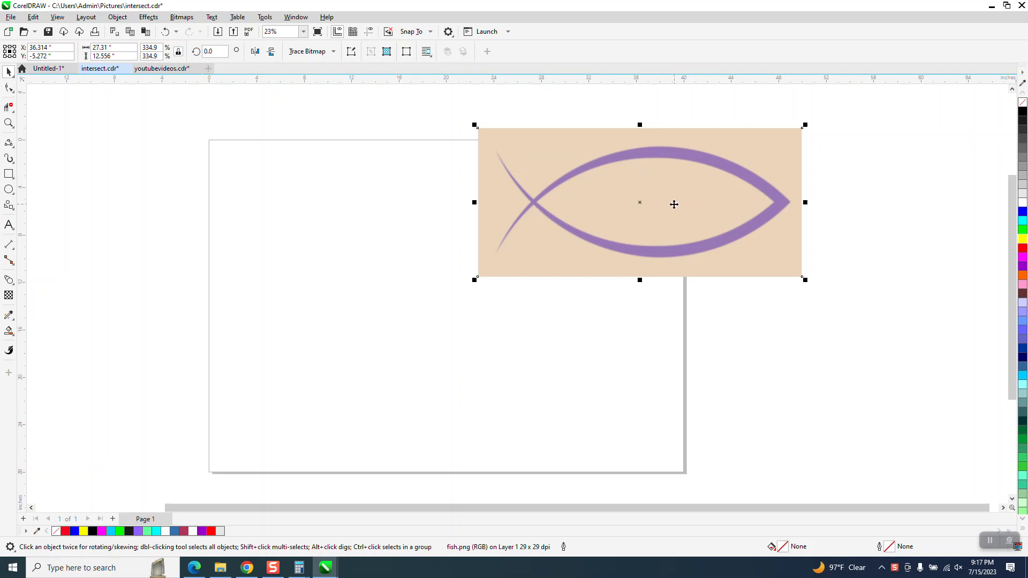
pyautogui.moveTo(673, 196); pyautogui.dragTo(756, 171)
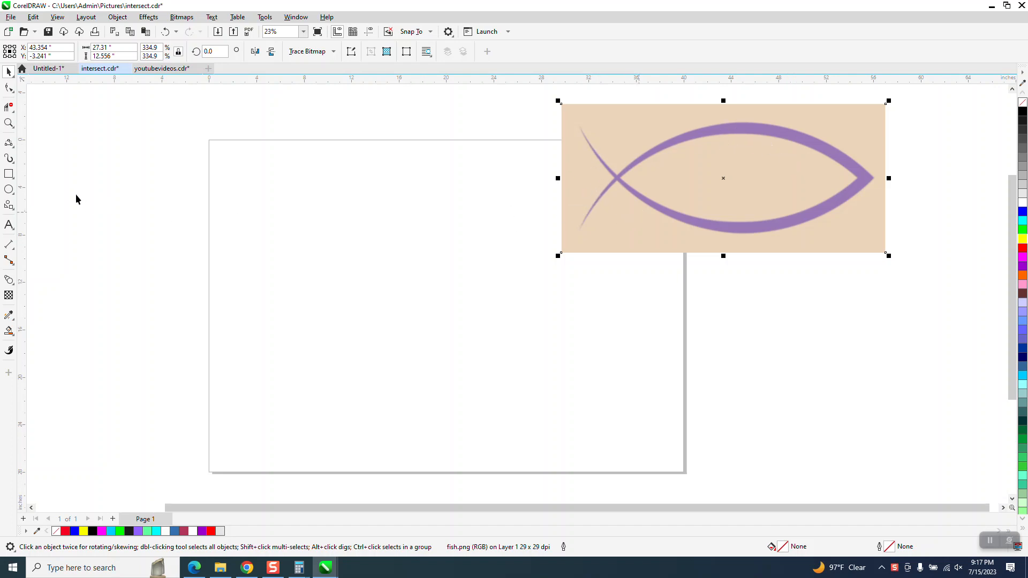
# - Draw a symmetrical arch about 22.2 in wide and 6.1 in high with the 3-Point Curve tool, placed on the page beside the reference
pyautogui.click(12, 145)
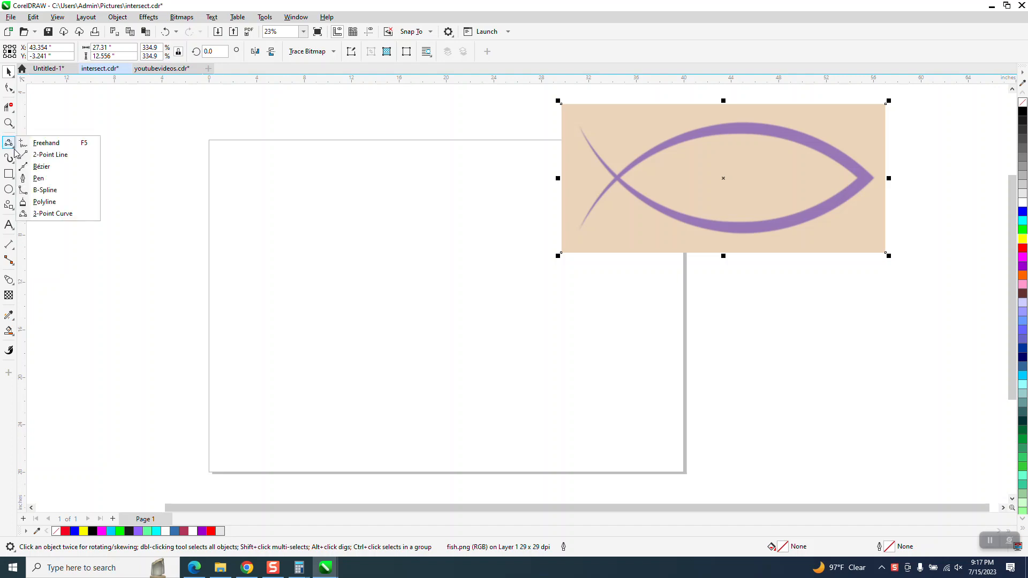
pyautogui.click(51, 214)
pyautogui.moveTo(556, 279); pyautogui.dragTo(292, 278)
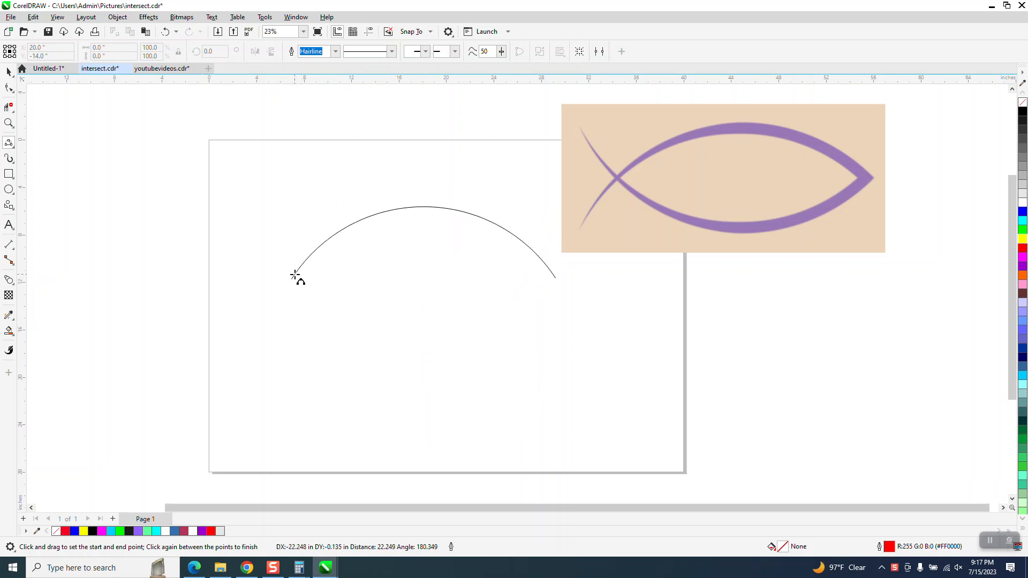
pyautogui.click(295, 275)
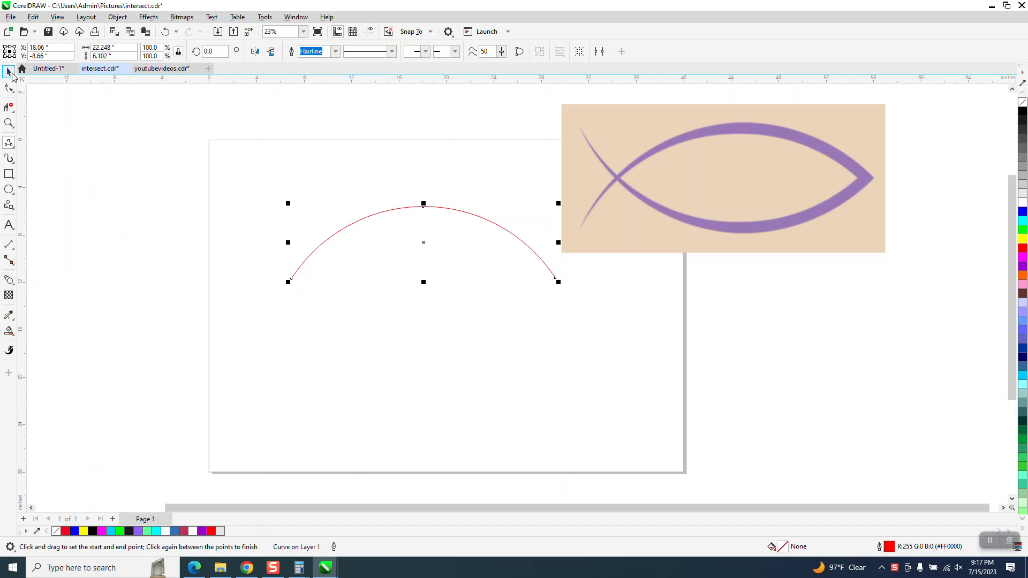
pyautogui.press('space')
pyautogui.press('Escape')
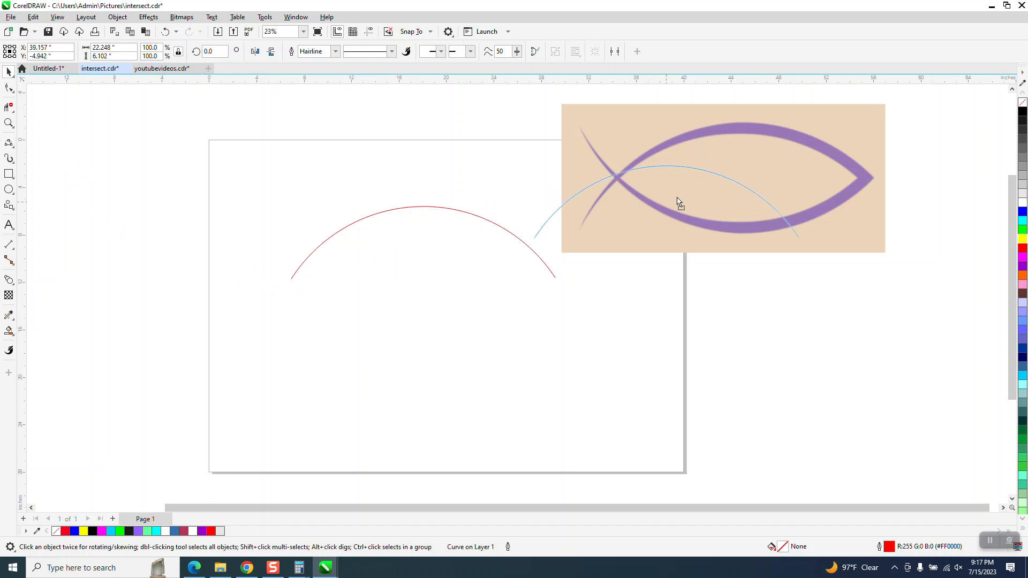
pyautogui.moveTo(723, 173); pyautogui.dragTo(402, 241)
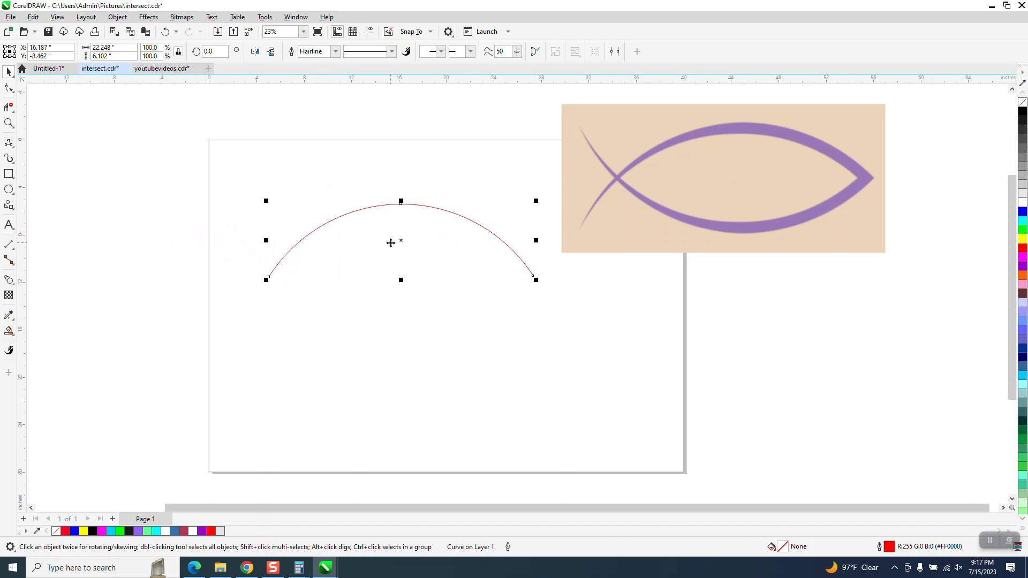
# - Apply an Artistic Media preset stroke to the arch, thick at one end and tapering to a point, and set its width to 1.11 in
pyautogui.click(14, 148)
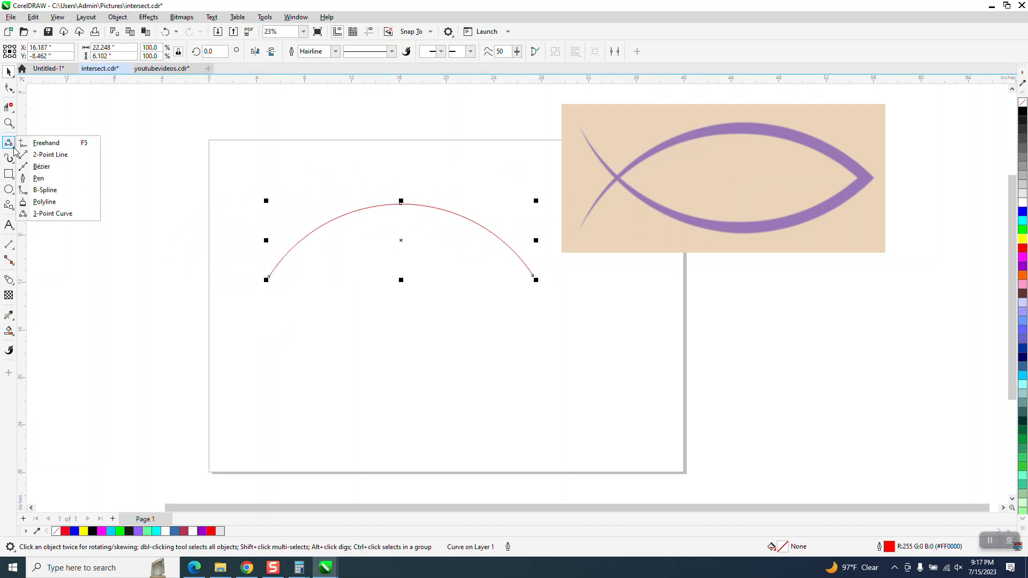
pyautogui.click(13, 161)
pyautogui.click(48, 156)
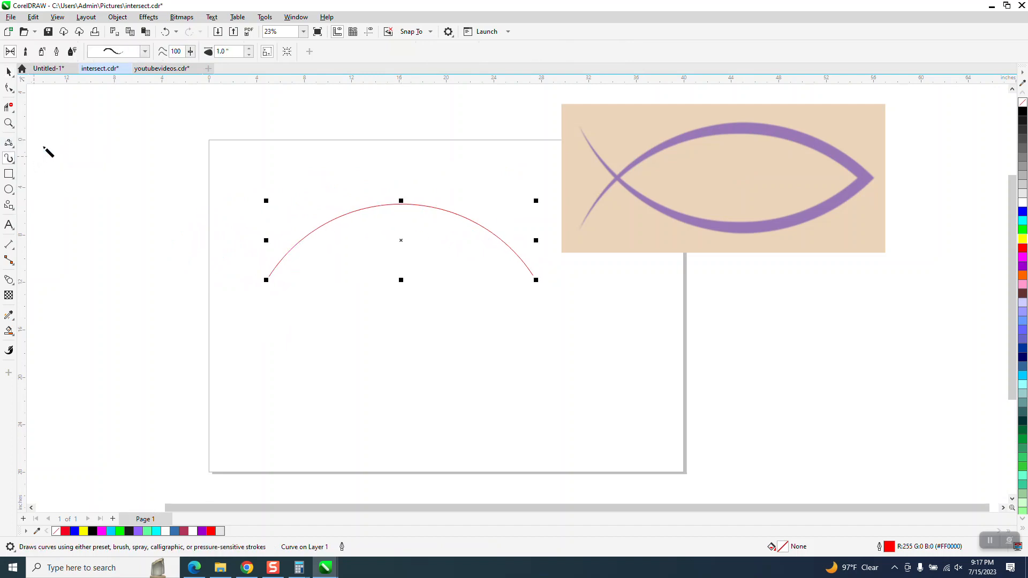
pyautogui.click(143, 51)
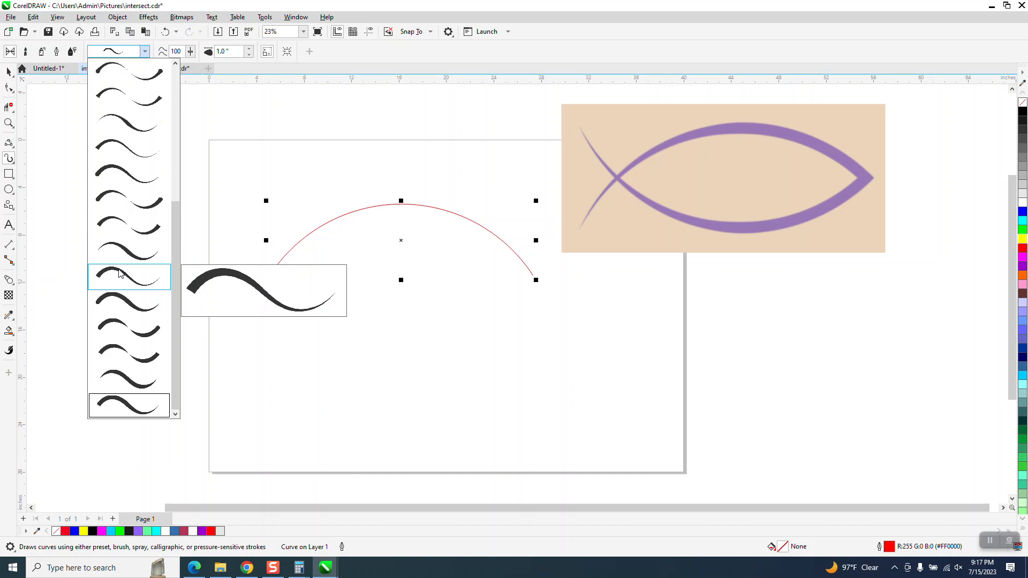
pyautogui.click(120, 274)
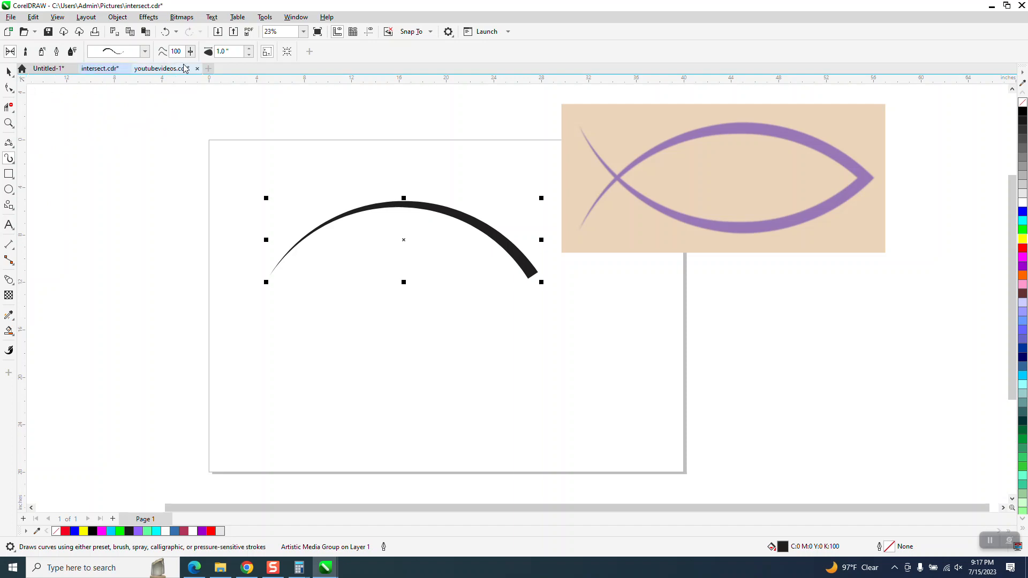
pyautogui.click(250, 52)
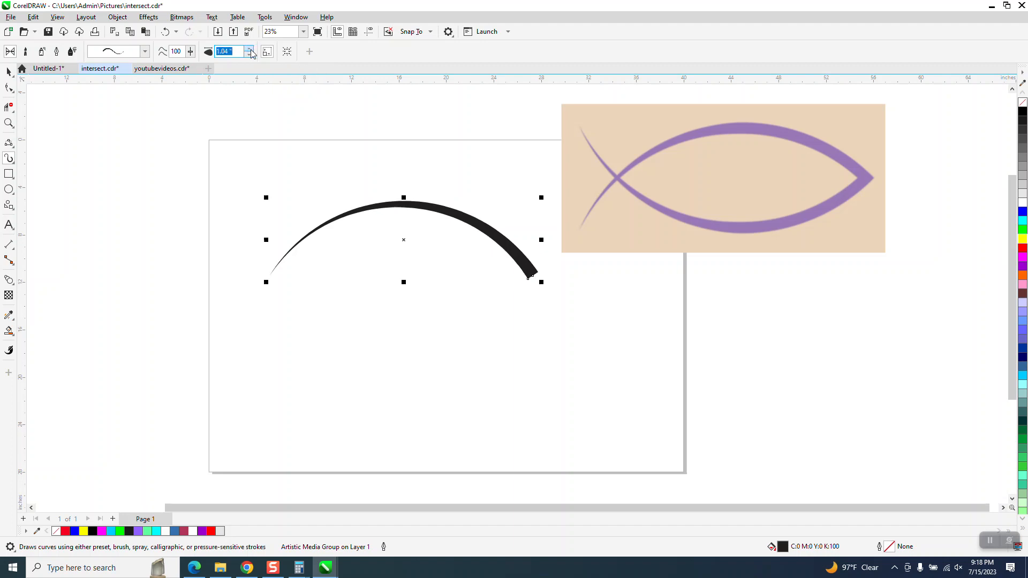
pyautogui.click(250, 49)
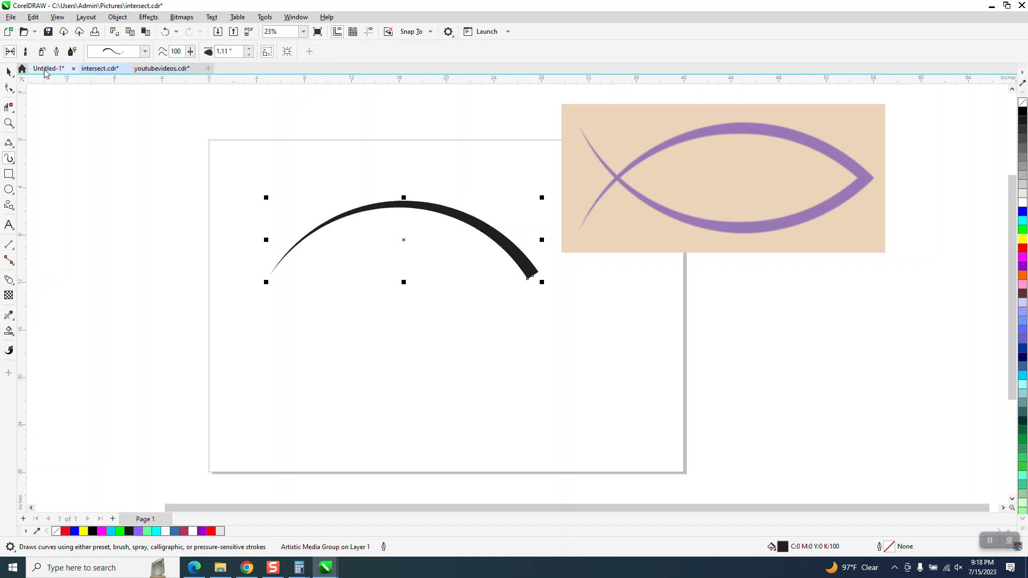
# - Break the artistic media group apart and delete its original centre curve
pyautogui.click(9, 72)
pyautogui.moveTo(262, 152); pyautogui.dragTo(557, 366)
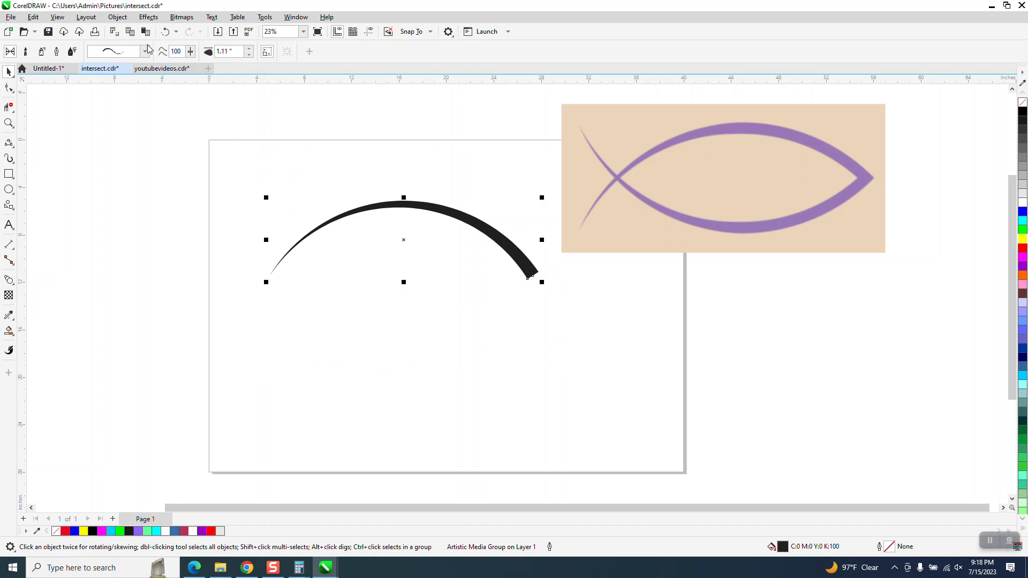
pyautogui.click(117, 17)
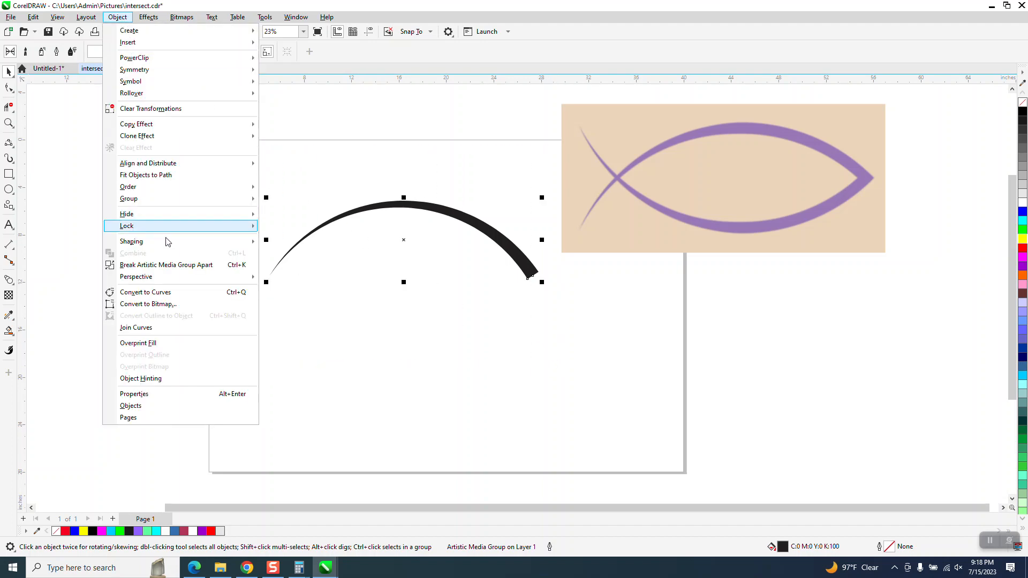
pyautogui.click(156, 262)
pyautogui.moveTo(424, 211); pyautogui.dragTo(409, 291)
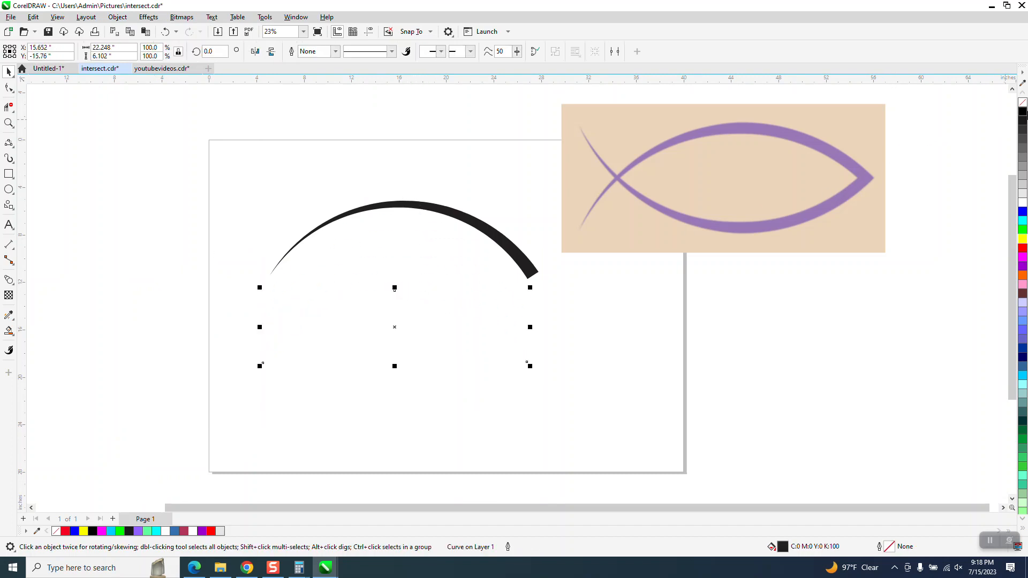
pyautogui.rightClick(1023, 112)
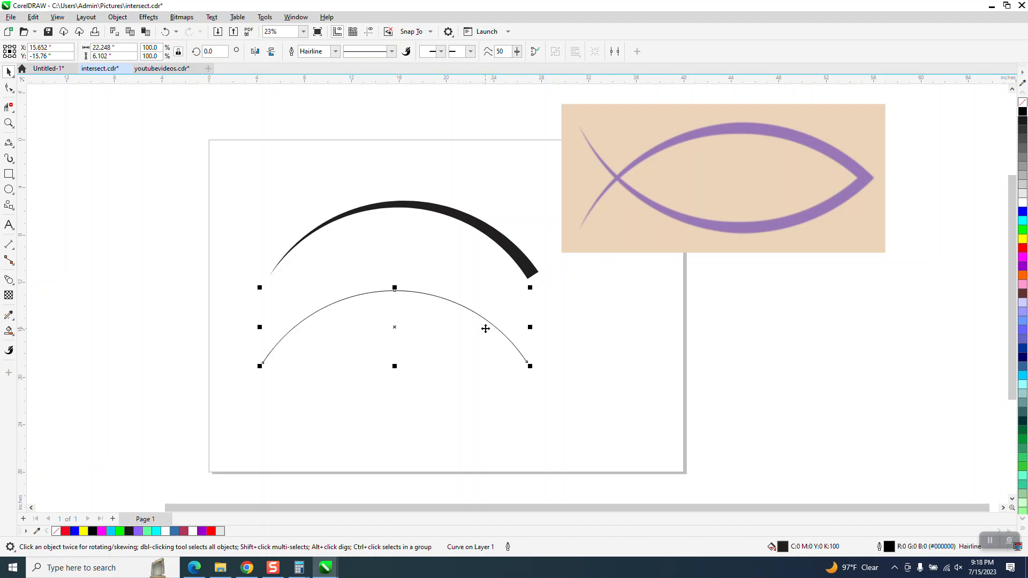
pyautogui.press('Delete')
# - Remove the tapered arch's fill, leaving a black hairline outline, and overlap it with a vertically mirrored copy shifted about 0.6 in down
pyautogui.click(488, 231)
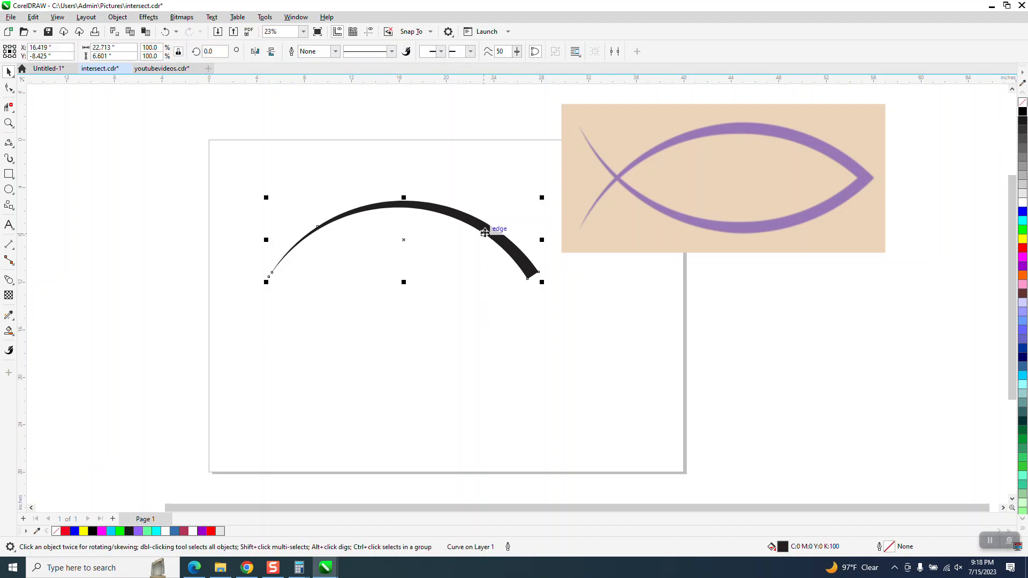
pyautogui.click(1023, 105)
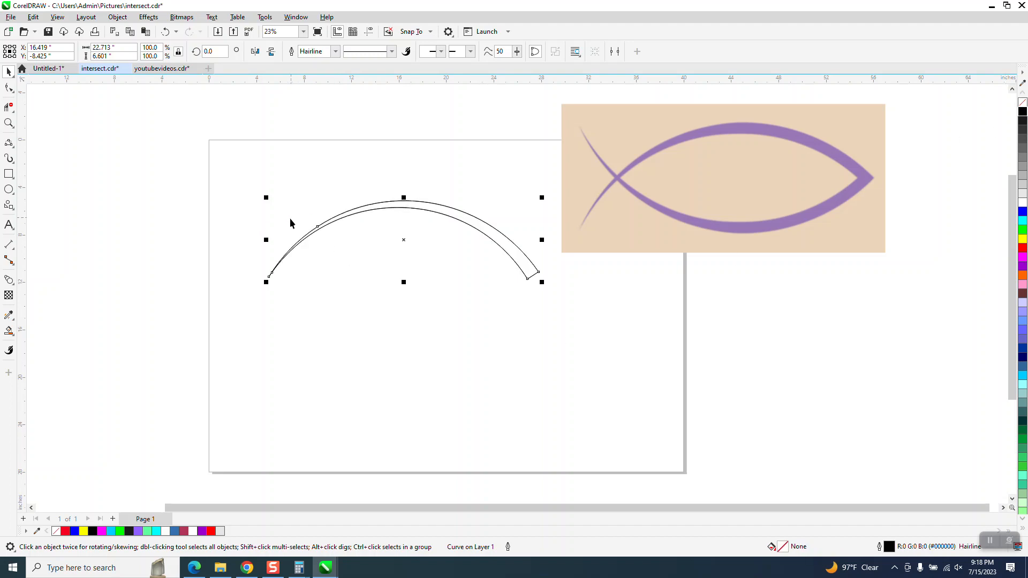
pyautogui.click(271, 52)
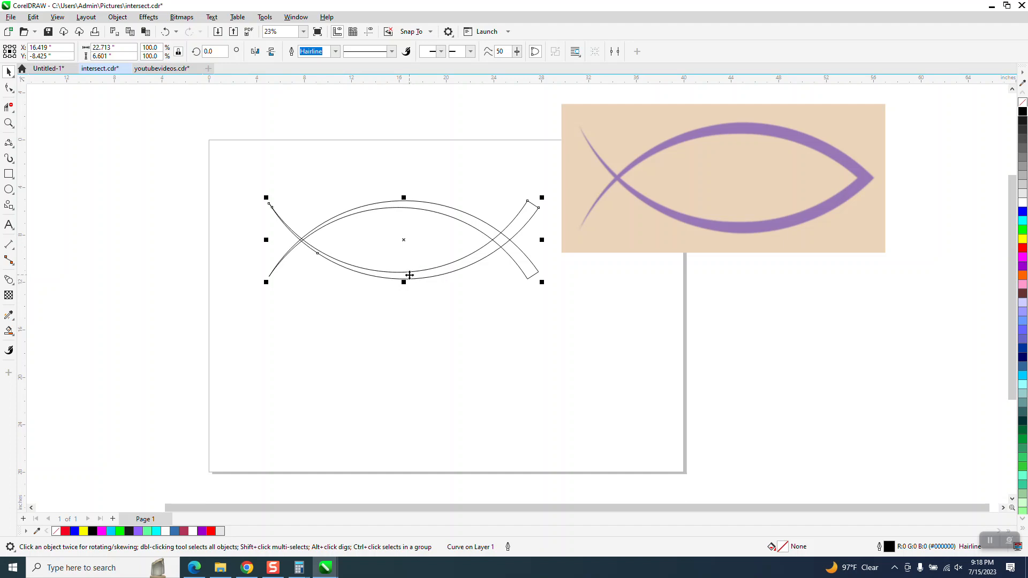
pyautogui.moveTo(409, 278); pyautogui.dragTo(407, 286)
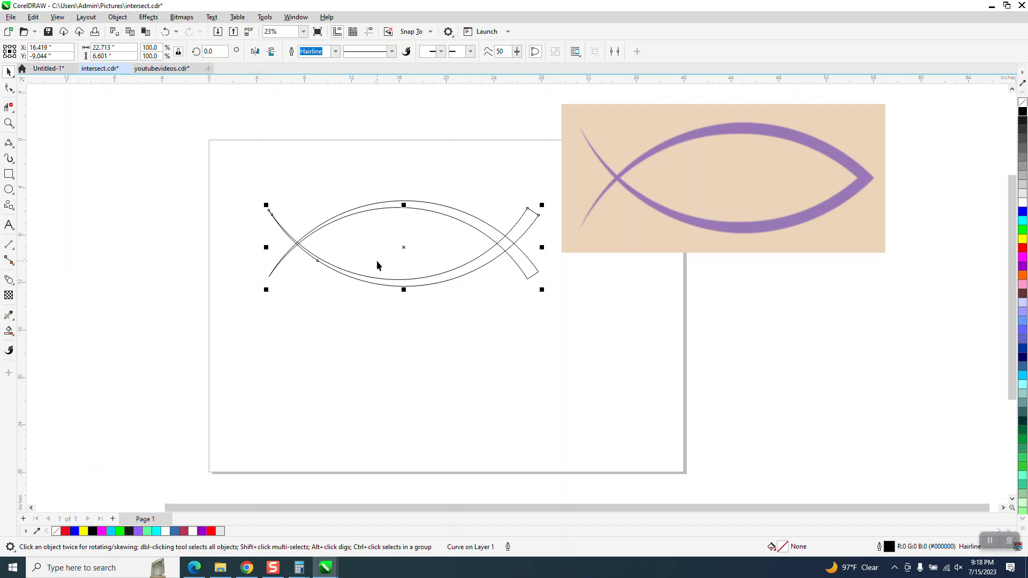
# - Centre the two overlapping arches on the page and group them
pyautogui.moveTo(241, 191); pyautogui.dragTo(567, 300)
pyautogui.press('p')
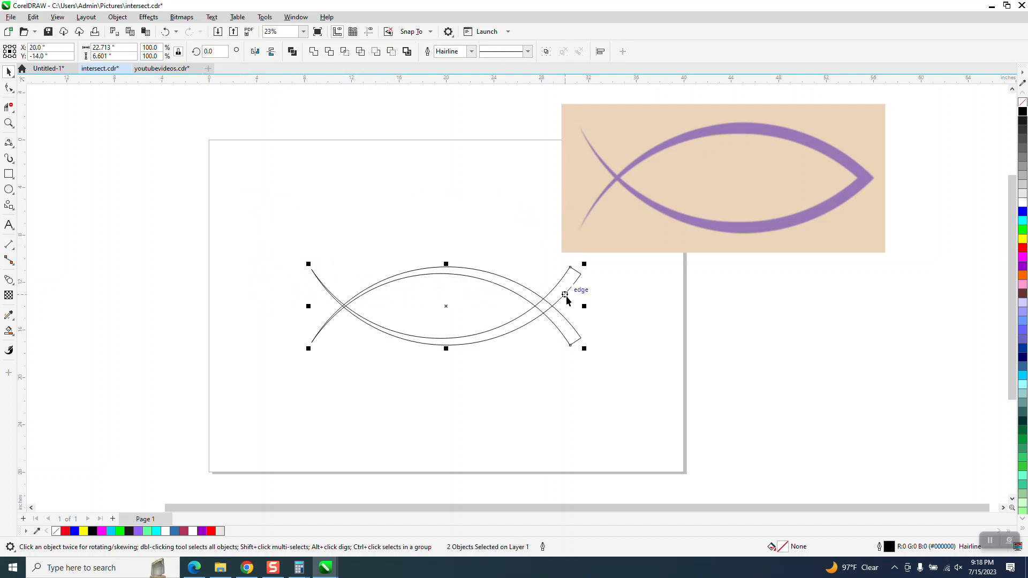
pyautogui.click(500, 252)
pyautogui.moveTo(633, 363); pyautogui.dragTo(638, 357)
pyautogui.hotkey('ctrl', 'g')
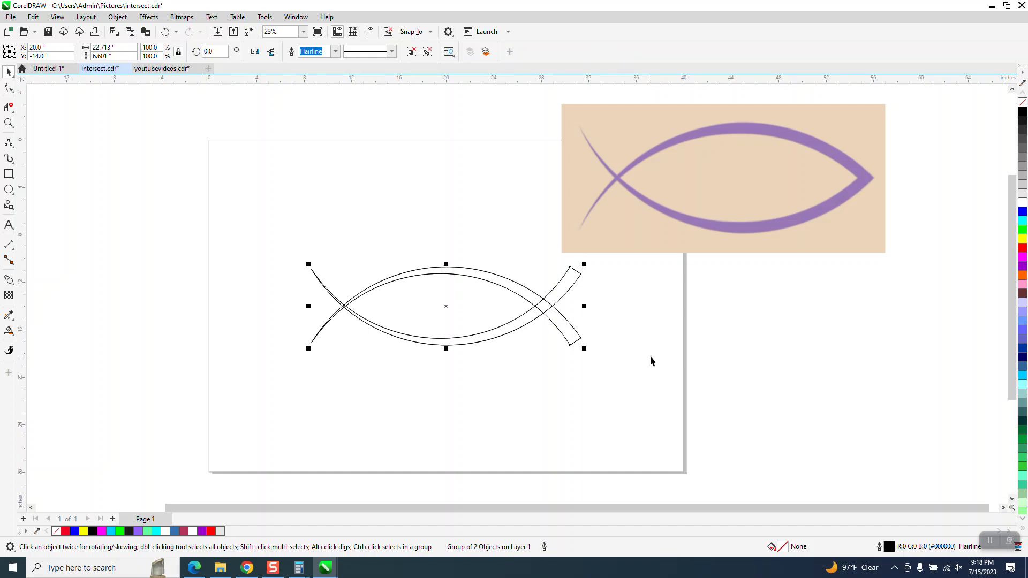
pyautogui.click(272, 53)
pyautogui.moveTo(448, 303); pyautogui.dragTo(418, 255)
pyautogui.press('Delete')
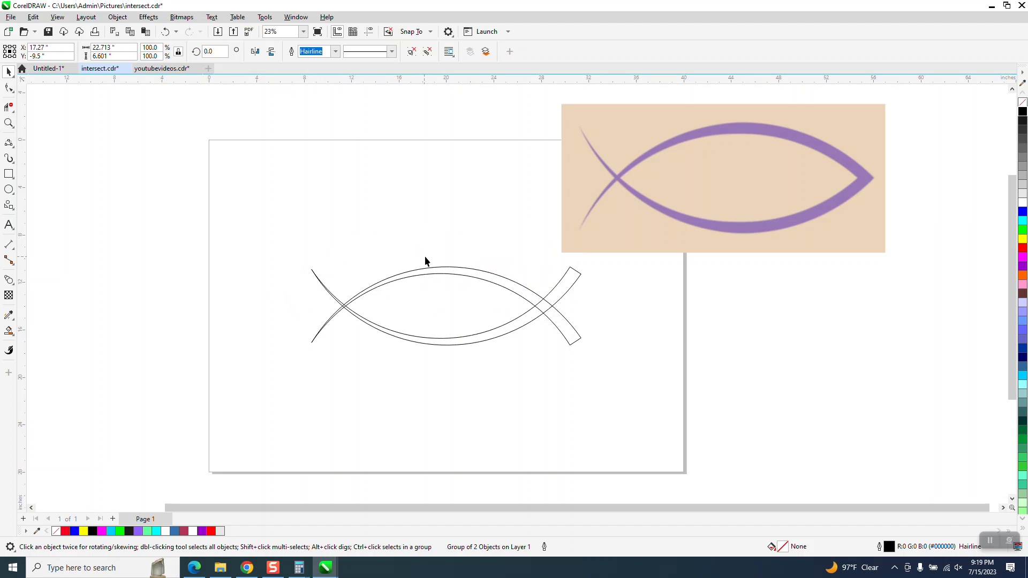
# - Ungroup the centred fish outline into its two separate arches
pyautogui.click(459, 271)
pyautogui.moveTo(287, 240); pyautogui.dragTo(619, 372)
pyautogui.click(116, 18)
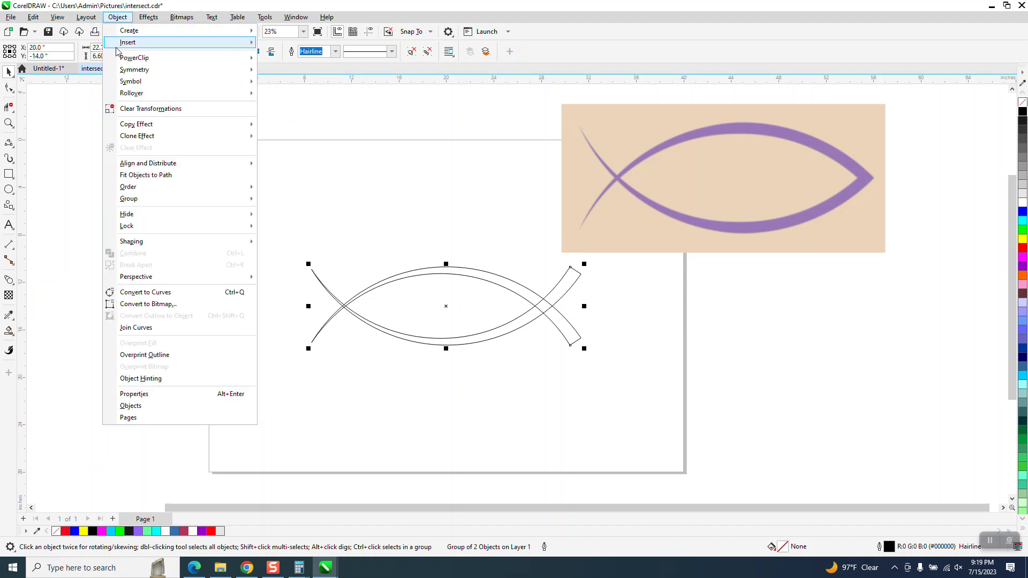
pyautogui.moveTo(123, 203)
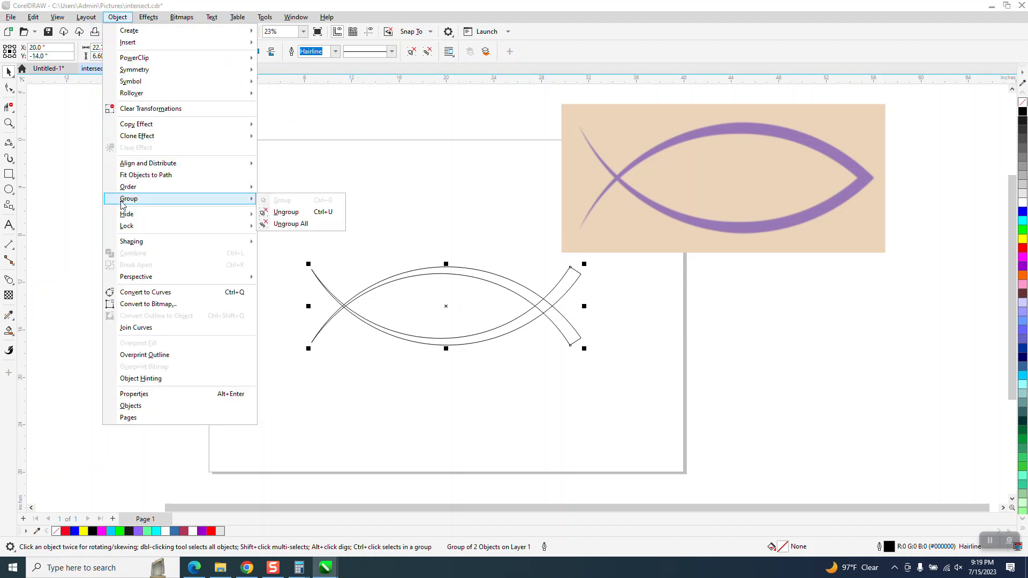
pyautogui.click(286, 212)
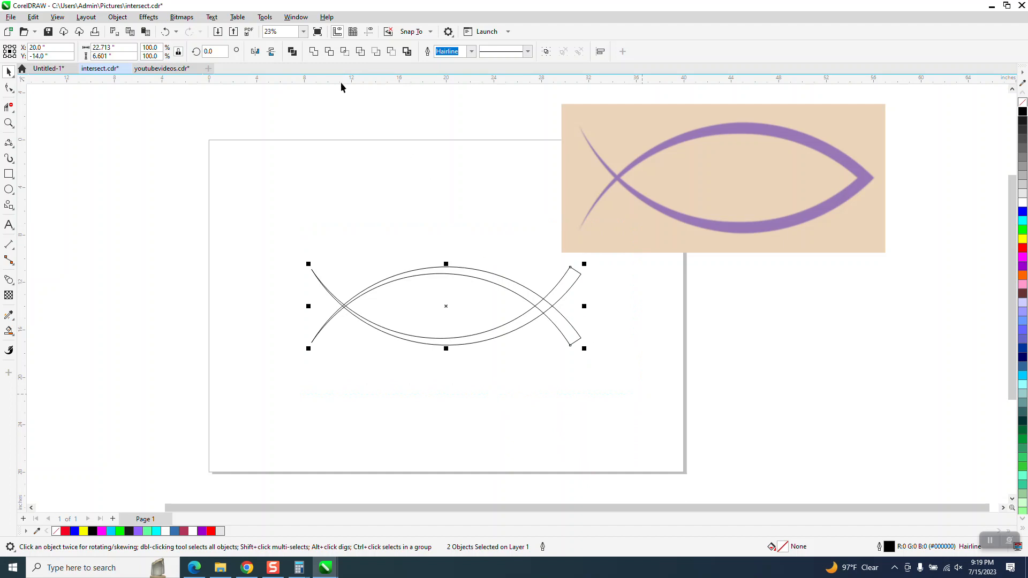
# - Try welding the two arches, examine the crossings at both ends of the fish, and undo the weld
pyautogui.click(314, 52)
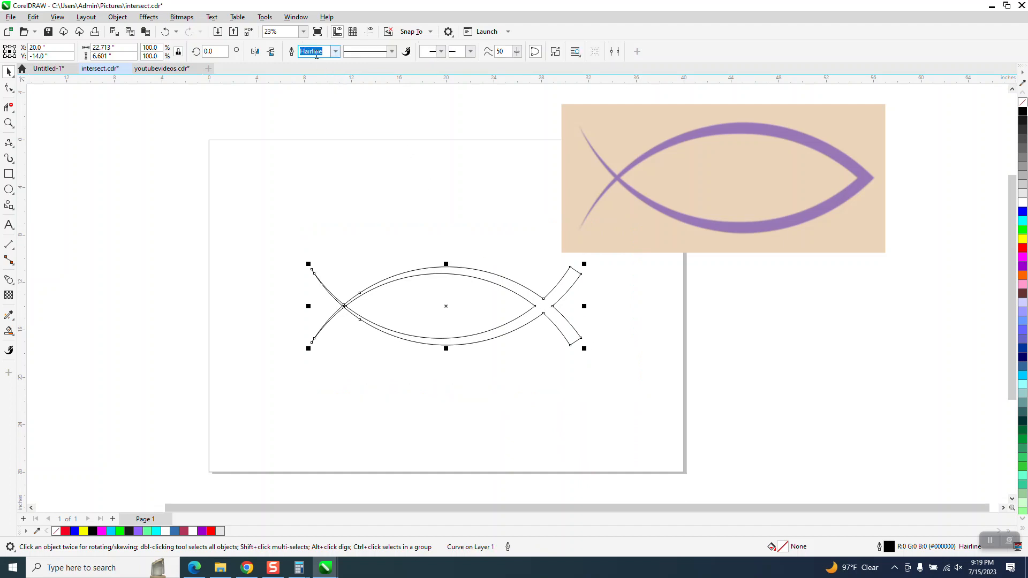
pyautogui.click(8, 123)
pyautogui.moveTo(305, 277); pyautogui.dragTo(409, 349)
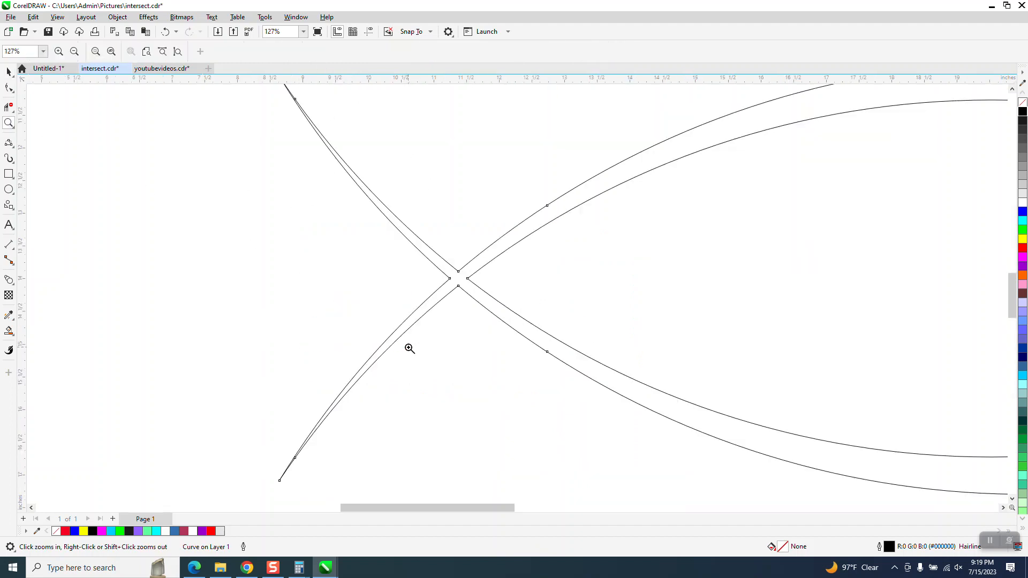
pyautogui.scroll(-3, 201, 300)
pyautogui.moveTo(324, 228); pyautogui.dragTo(467, 320)
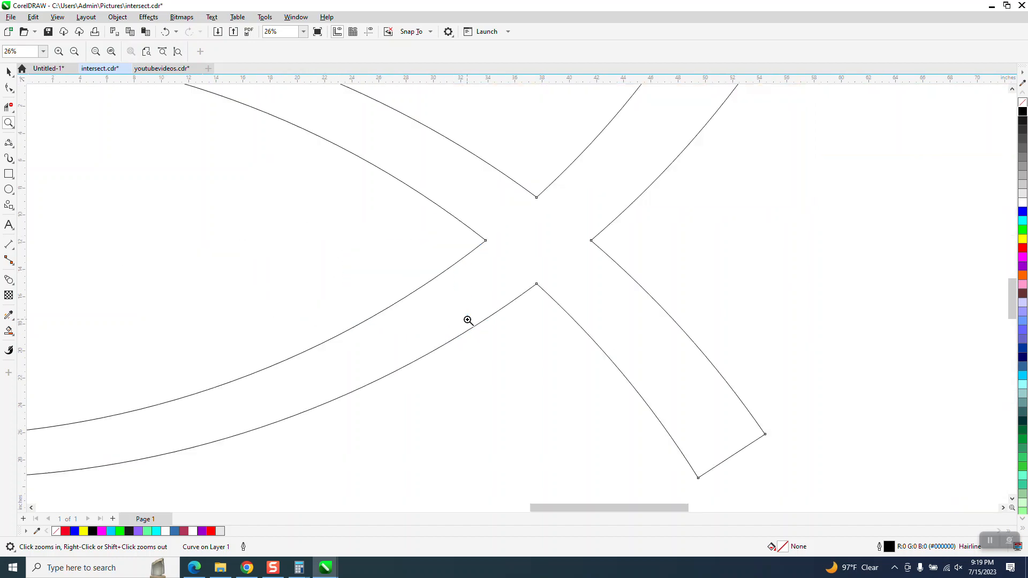
pyautogui.scroll(-3, 521, 273)
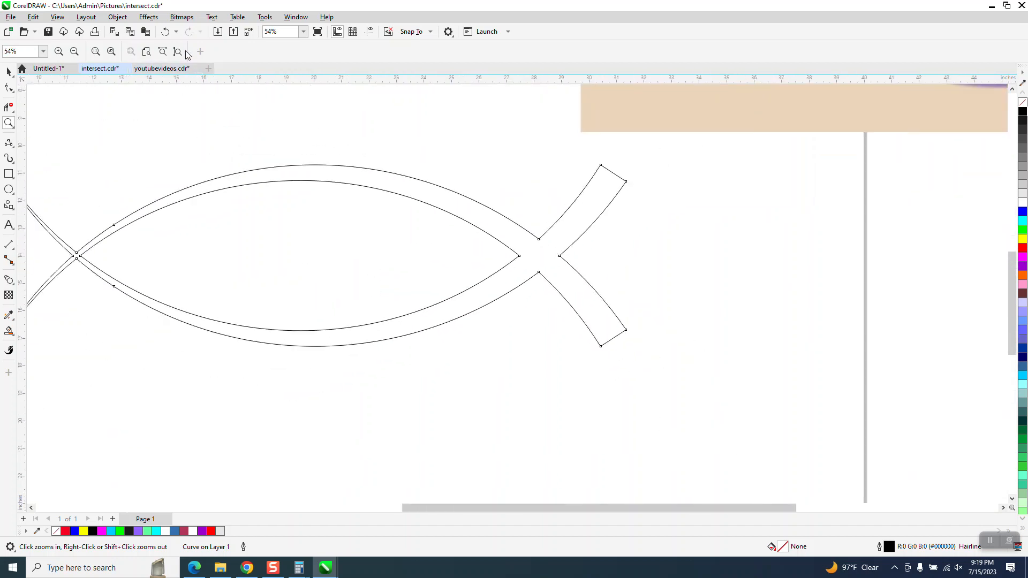
pyautogui.click(165, 31)
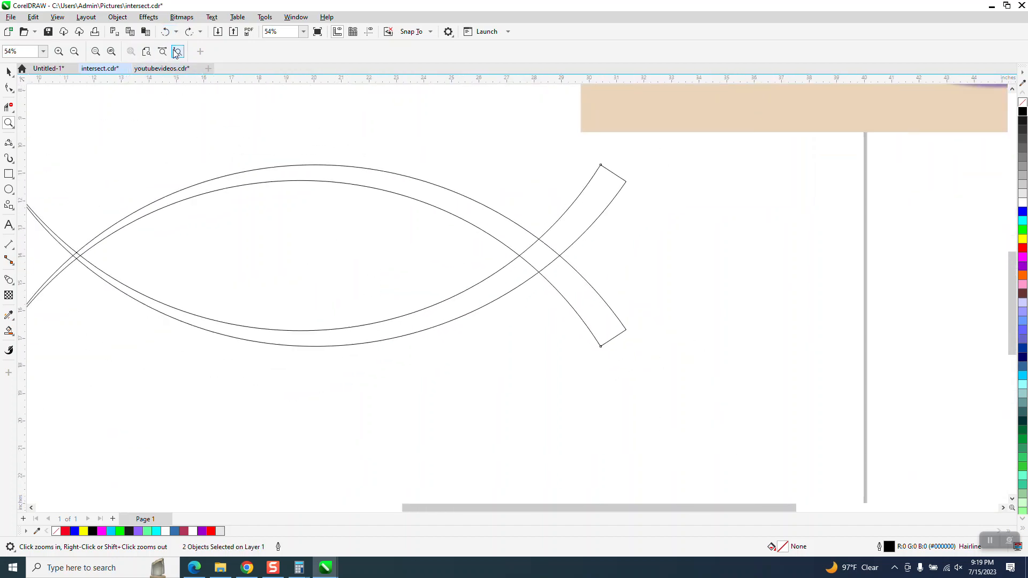
# - Delete the two protruding ends and the overlapping inner segments at the wide crossing with Virtual Segment Delete, leaving a pointed nose
pyautogui.click(9, 109)
pyautogui.click(595, 219)
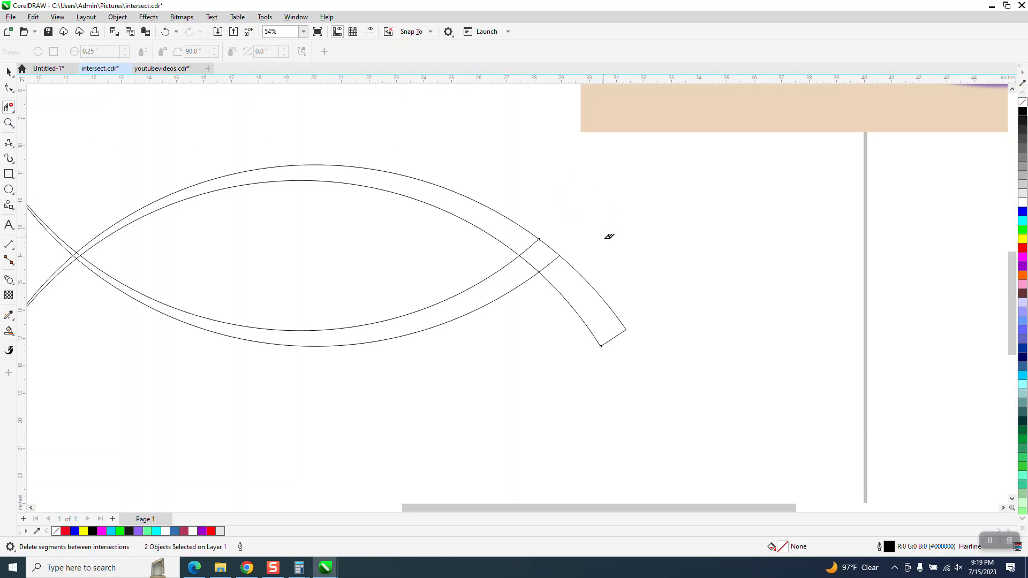
pyautogui.click(568, 303)
pyautogui.click(533, 244)
pyautogui.scroll(-2, 616, 280)
pyautogui.click(7, 127)
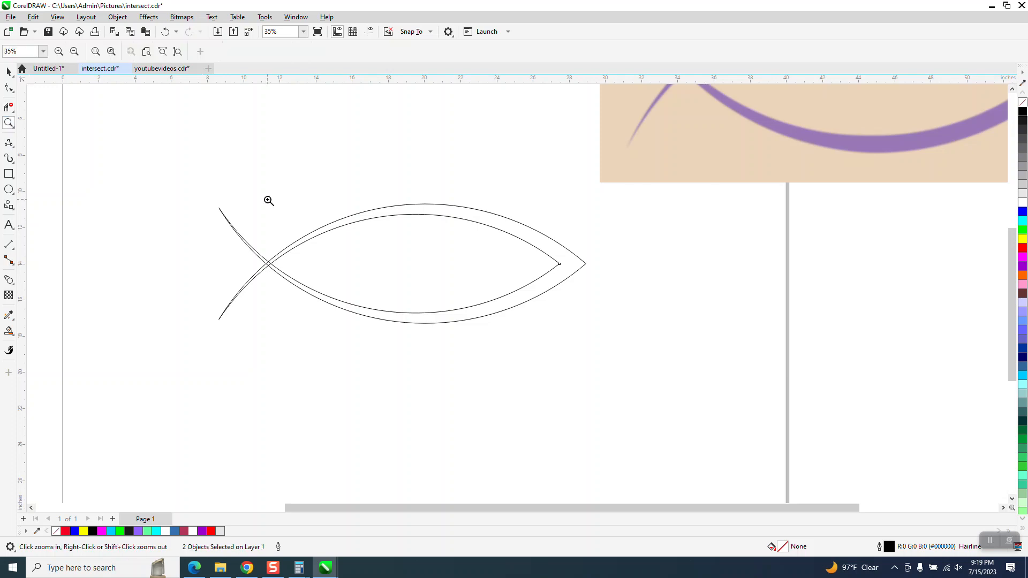
# - Try welding the two trimmed arches into one curve and undo the weld
pyautogui.click(7, 74)
pyautogui.moveTo(193, 181); pyautogui.dragTo(668, 344)
pyautogui.click(316, 52)
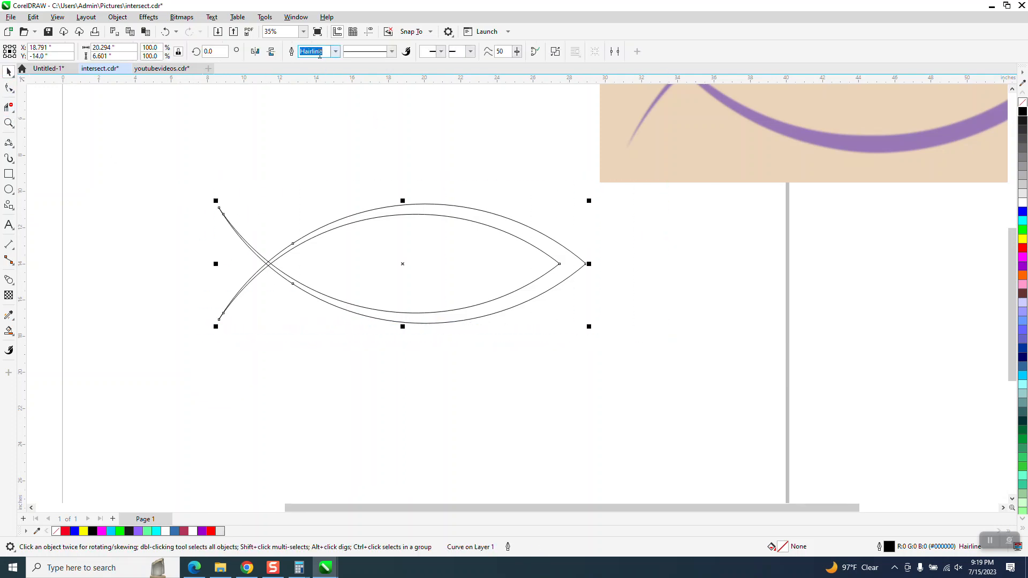
pyautogui.click(165, 31)
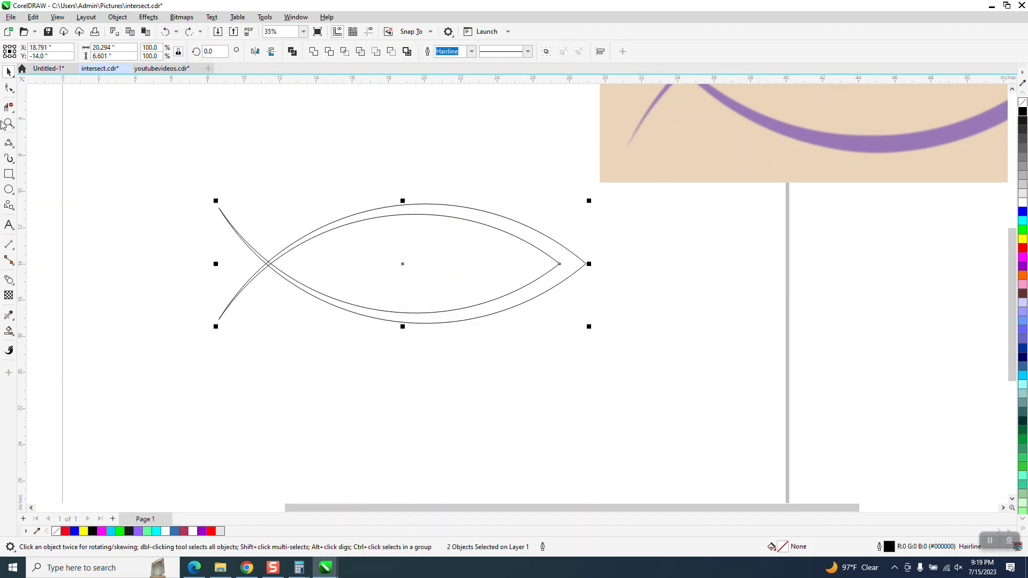
# - Delete the overlapping inner segments at the narrow tail crossing with Virtual Segment Delete, opening the crossing between body and tail
pyautogui.click(9, 123)
pyautogui.moveTo(217, 226); pyautogui.dragTo(325, 305)
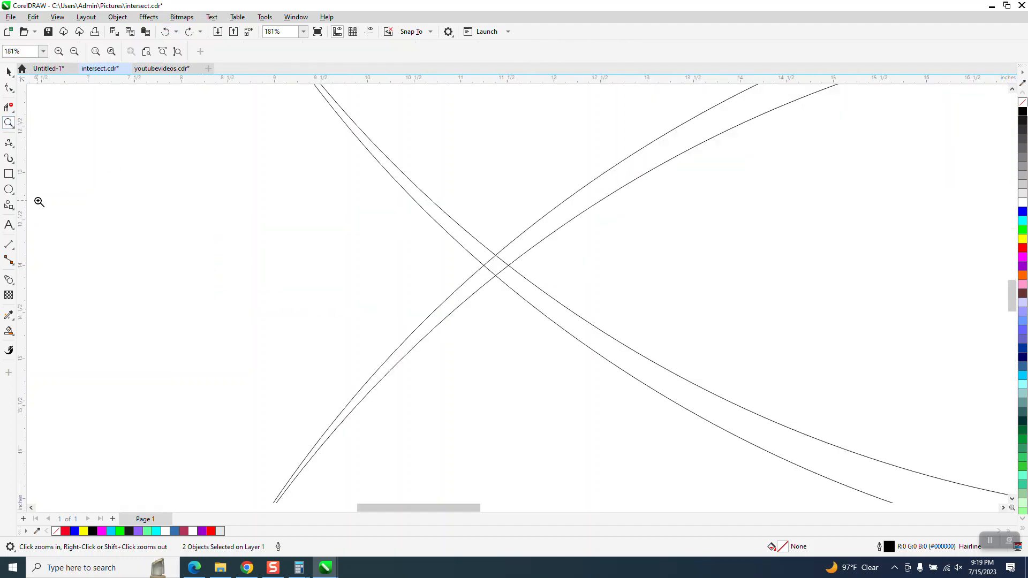
pyautogui.click(9, 107)
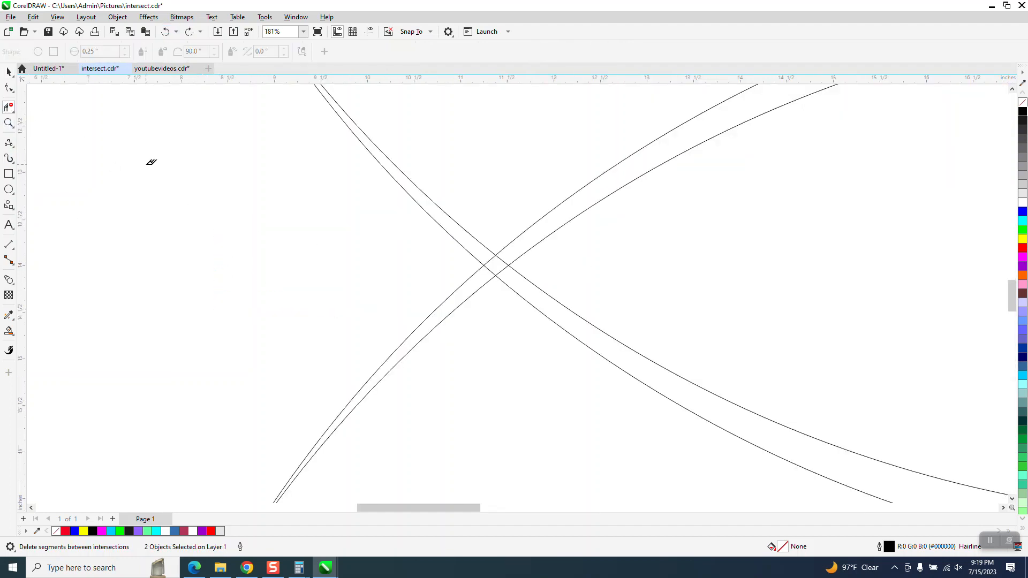
pyautogui.click(507, 257)
pyautogui.click(490, 257)
pyautogui.scroll(-4, 228, 271)
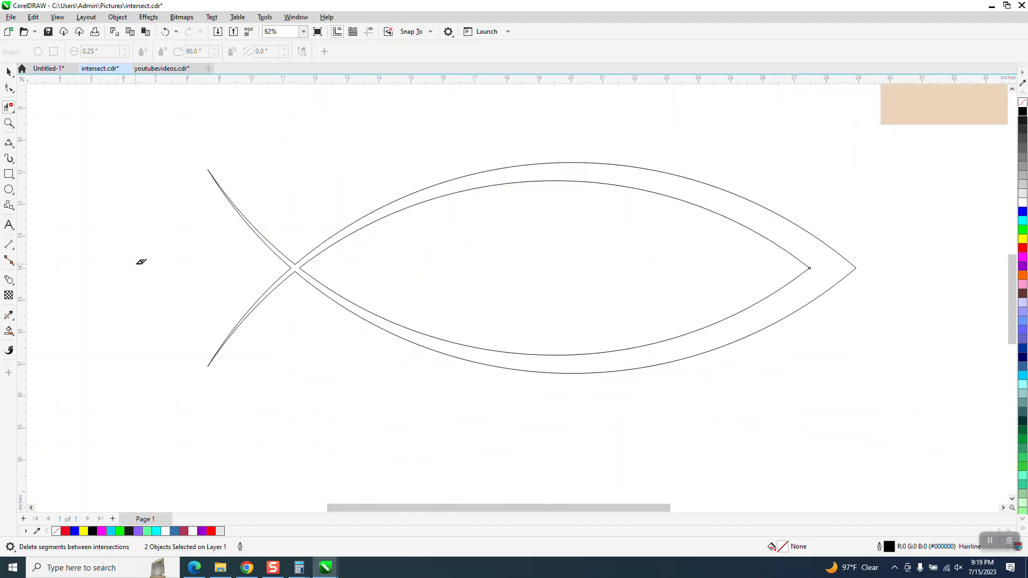
# - Fill the band between the fish outlines, including the tail, with solid black and no outline using Smart Fill
pyautogui.click(9, 71)
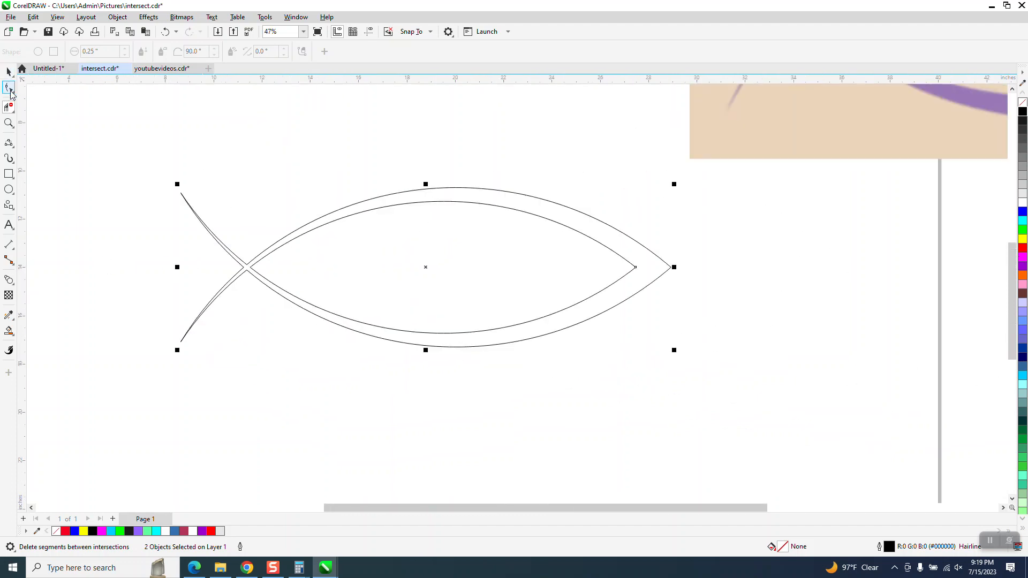
pyautogui.click(11, 348)
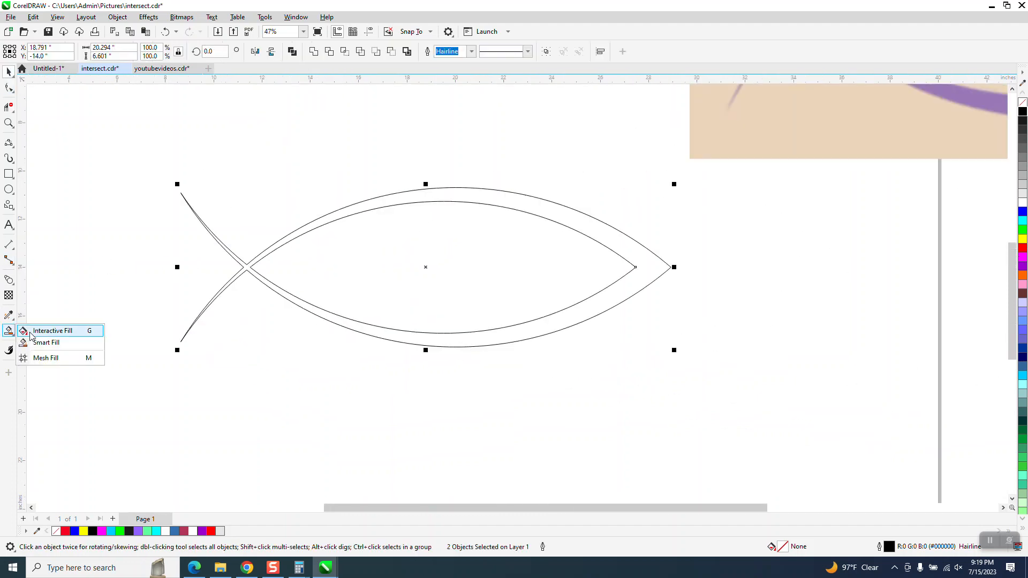
pyautogui.click(35, 342)
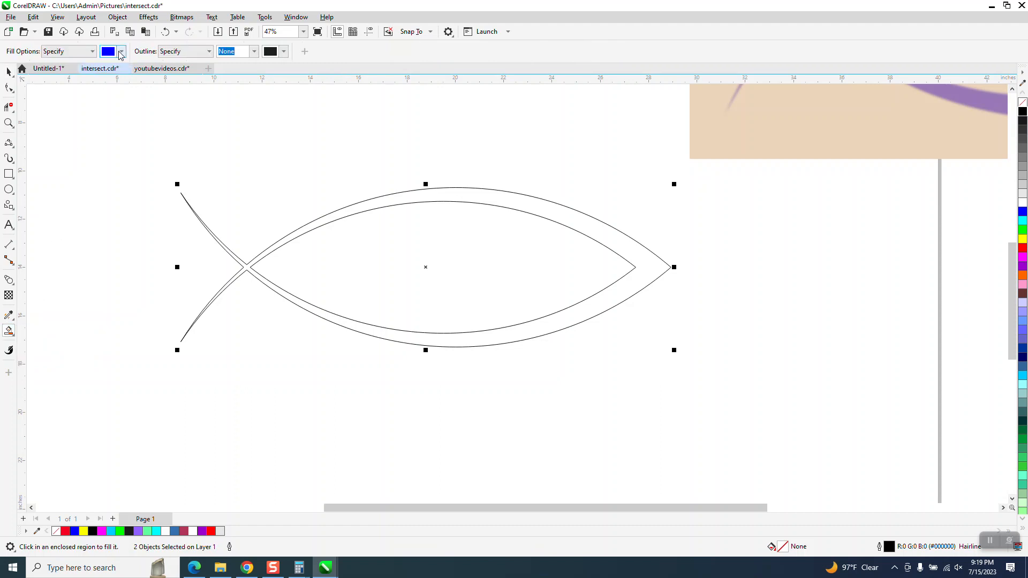
pyautogui.click(122, 51)
pyautogui.click(115, 107)
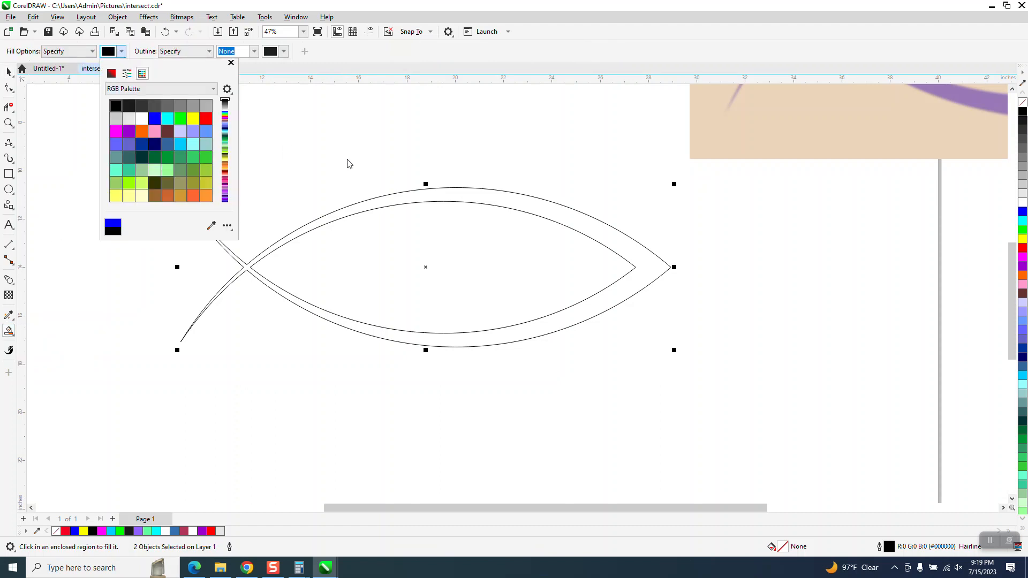
pyautogui.click(499, 198)
pyautogui.scroll(-2, 398, 189)
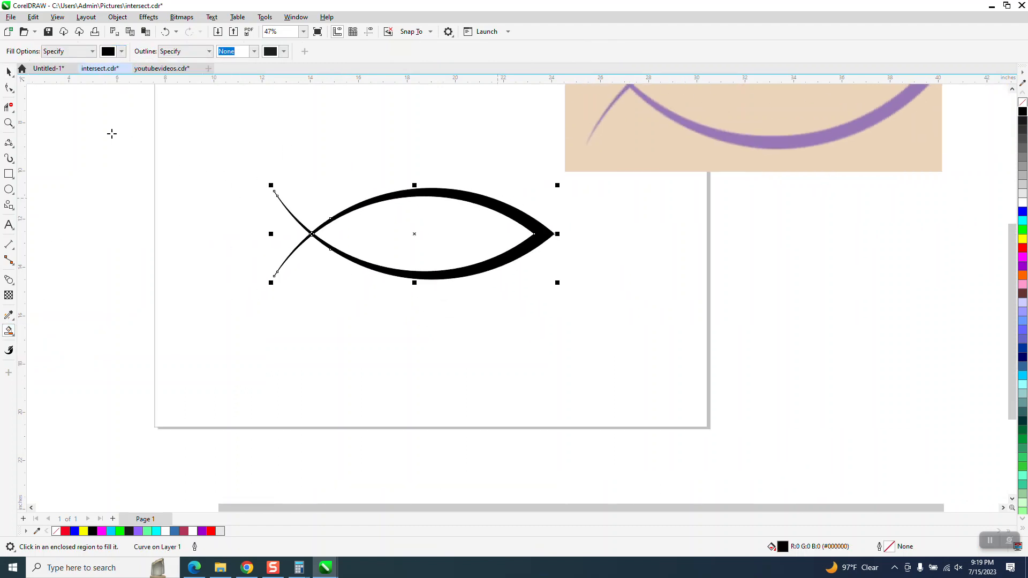
# - Move the black fish clear of the hairline arches and delete the arches
pyautogui.click(9, 72)
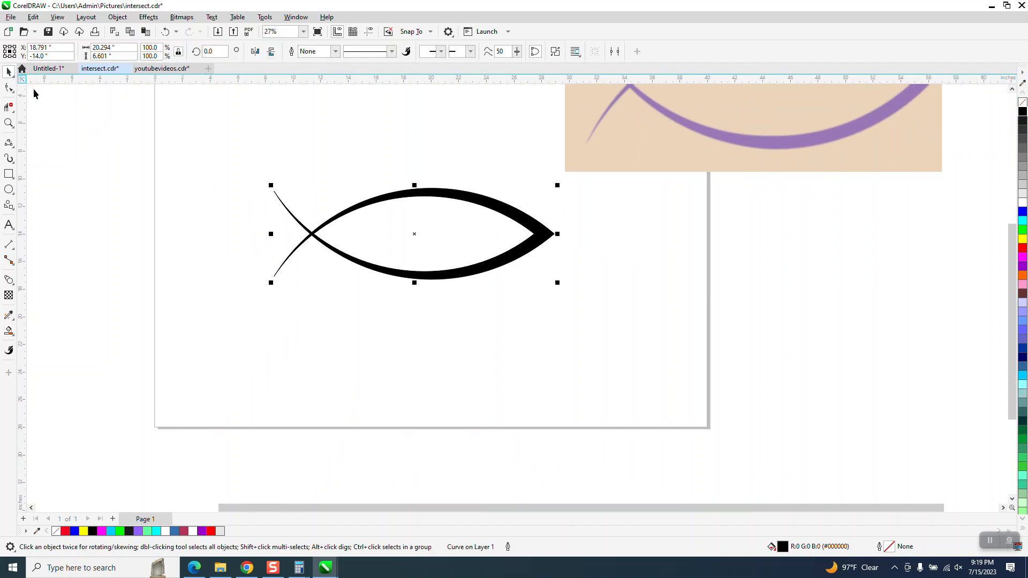
pyautogui.moveTo(417, 234); pyautogui.dragTo(613, 341)
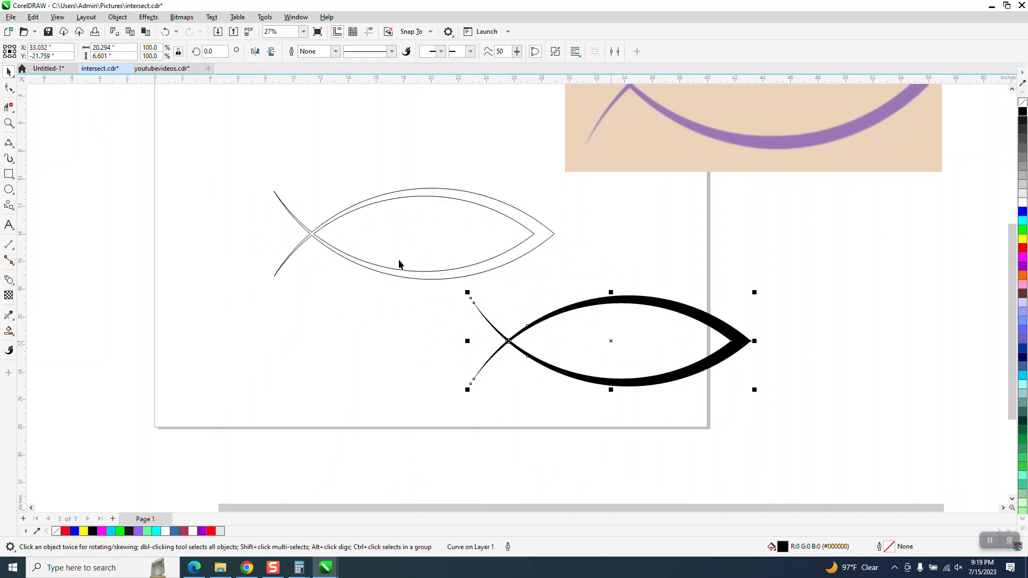
pyautogui.moveTo(229, 166); pyautogui.dragTo(362, 241)
pyautogui.moveTo(571, 309); pyautogui.dragTo(319, 215)
pyautogui.press('Delete')
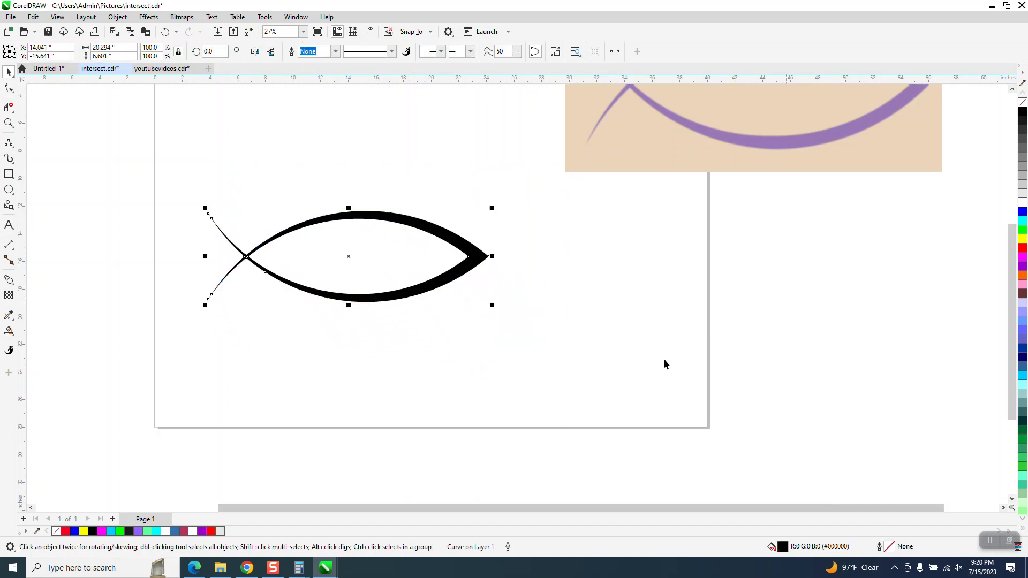
# - Enlarge the black fish proportionally to about 31.8 by 10.3 inches and compare it with the reference fish
pyautogui.scroll(-2, 686, 282)
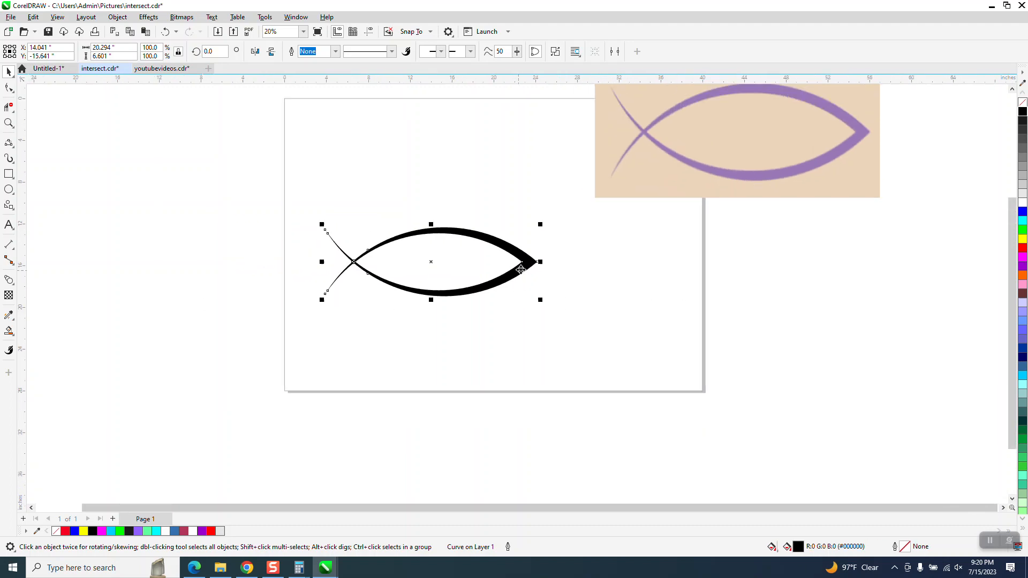
pyautogui.moveTo(542, 301); pyautogui.dragTo(669, 353)
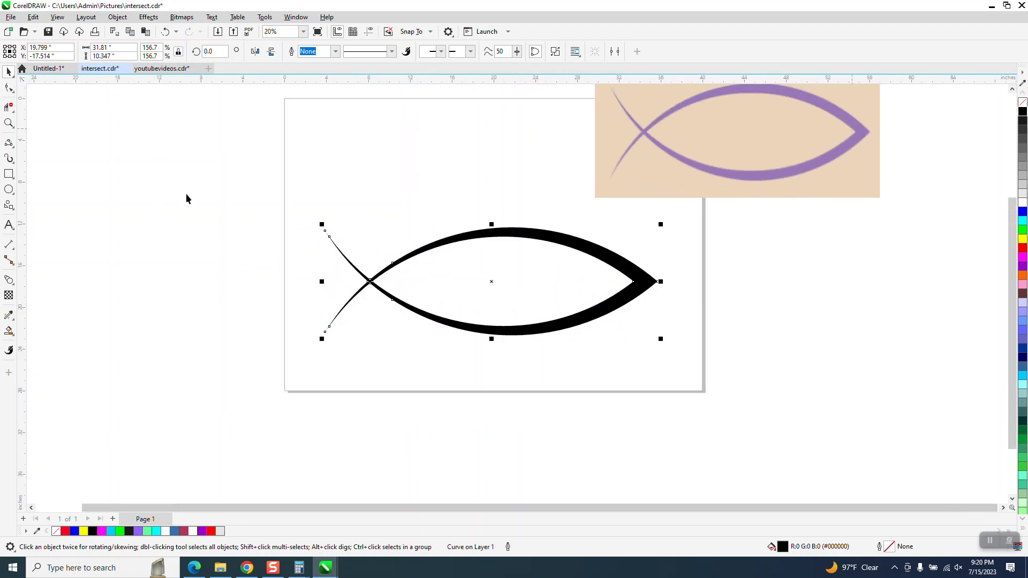
pyautogui.click(8, 123)
pyautogui.moveTo(583, 246); pyautogui.dragTo(772, 322)
pyautogui.scroll(-7, 450, 270)
pyautogui.moveTo(658, 113); pyautogui.dragTo(717, 176)
pyautogui.scroll(-3, 498, 244)
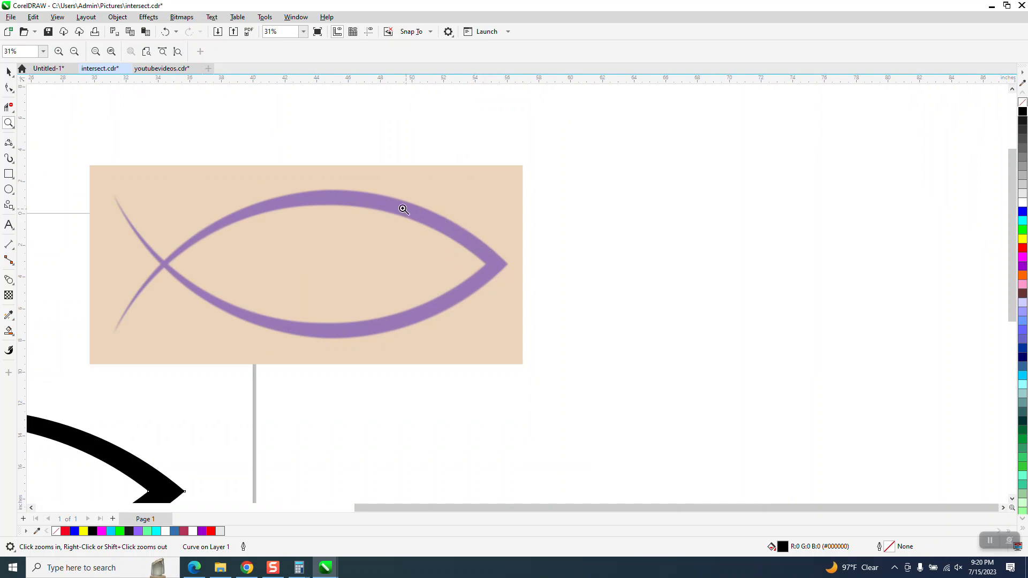
pyautogui.scroll(-2, 595, 222)
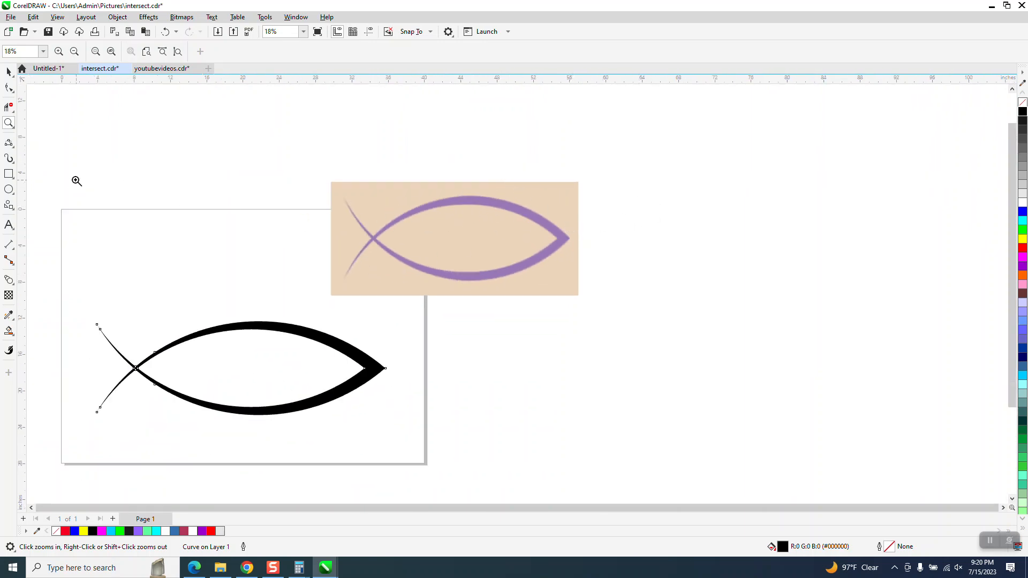
# - Draw a 3-Point Curve arch about 28.7 inches wide and 7.3 inches high in the empty area beside the reference image
pyautogui.click(13, 146)
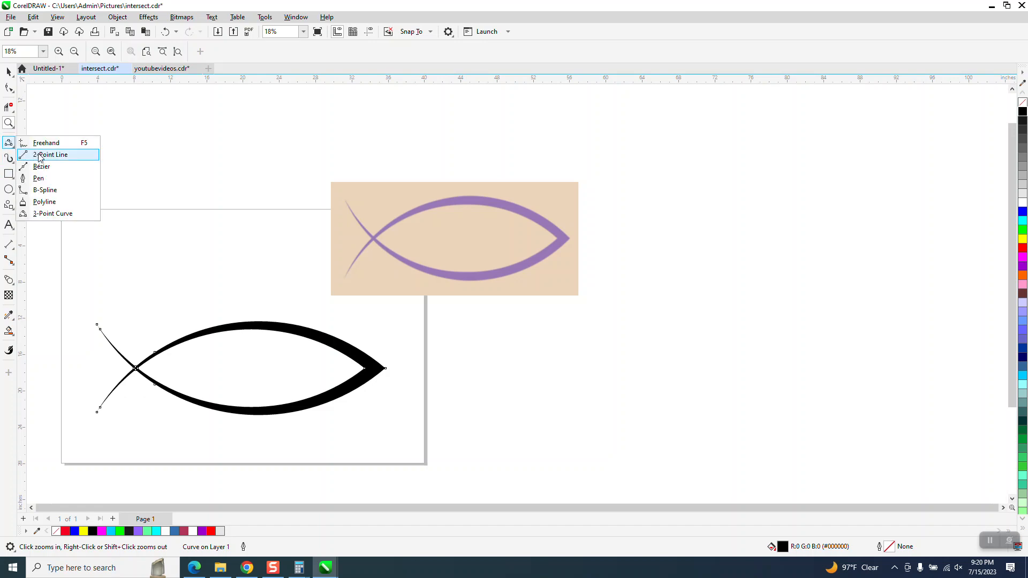
pyautogui.click(54, 216)
pyautogui.moveTo(611, 332); pyautogui.dragTo(871, 325)
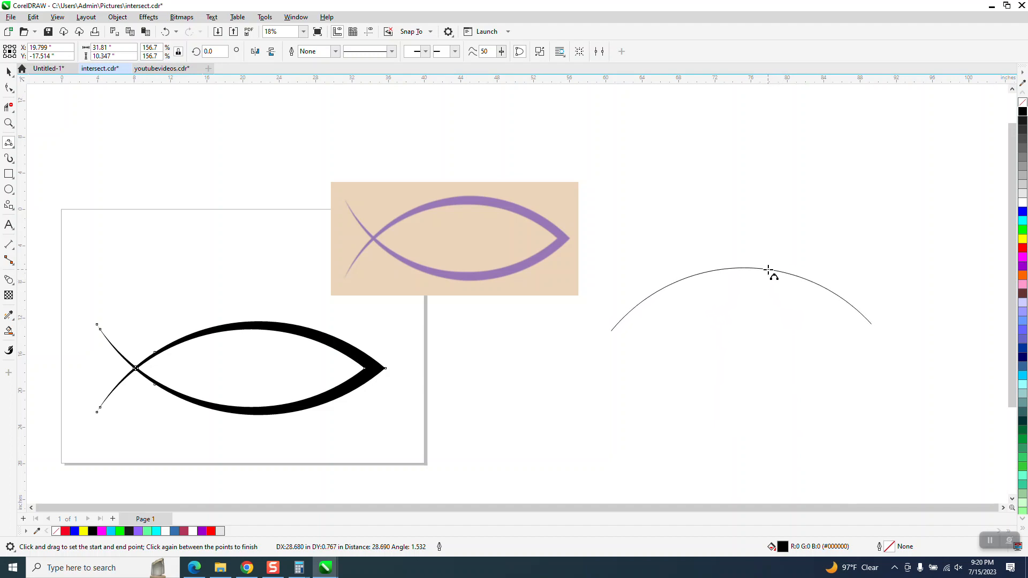
pyautogui.click(769, 269)
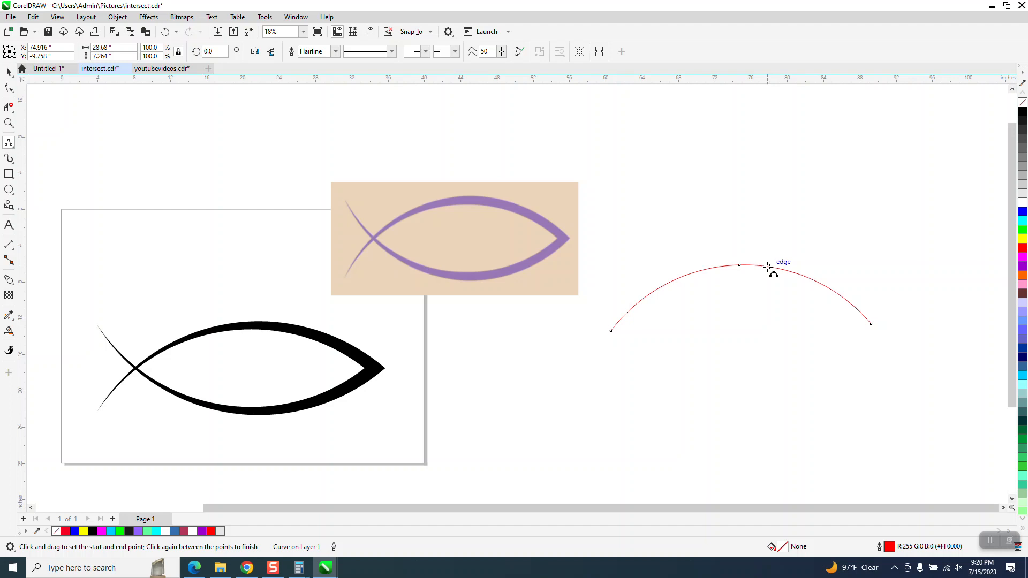
# - Apply the tapered Artistic Media preset stroke to the new arch with a width of 1.1 inches
pyautogui.click(14, 167)
pyautogui.click(40, 160)
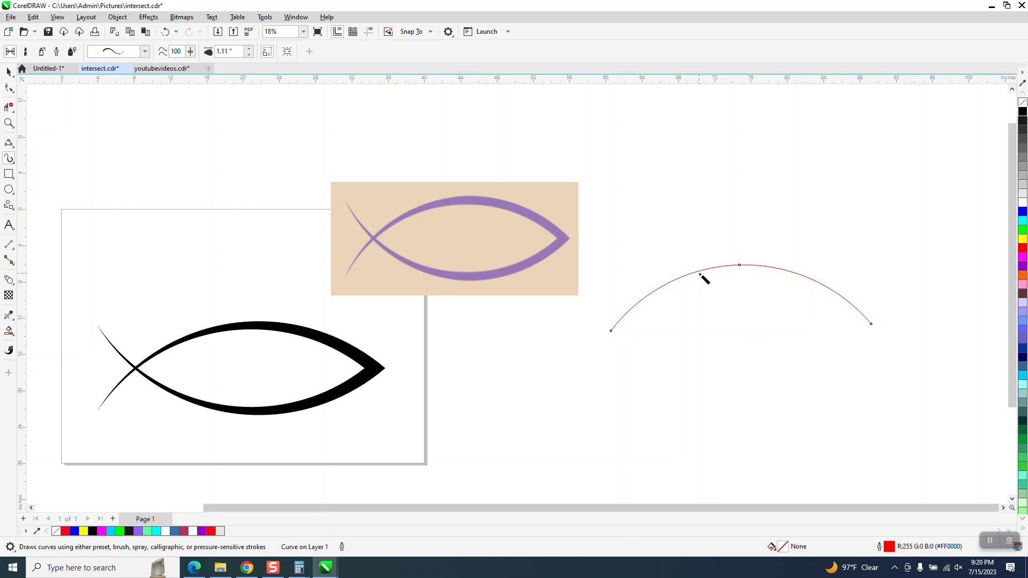
pyautogui.click(249, 55)
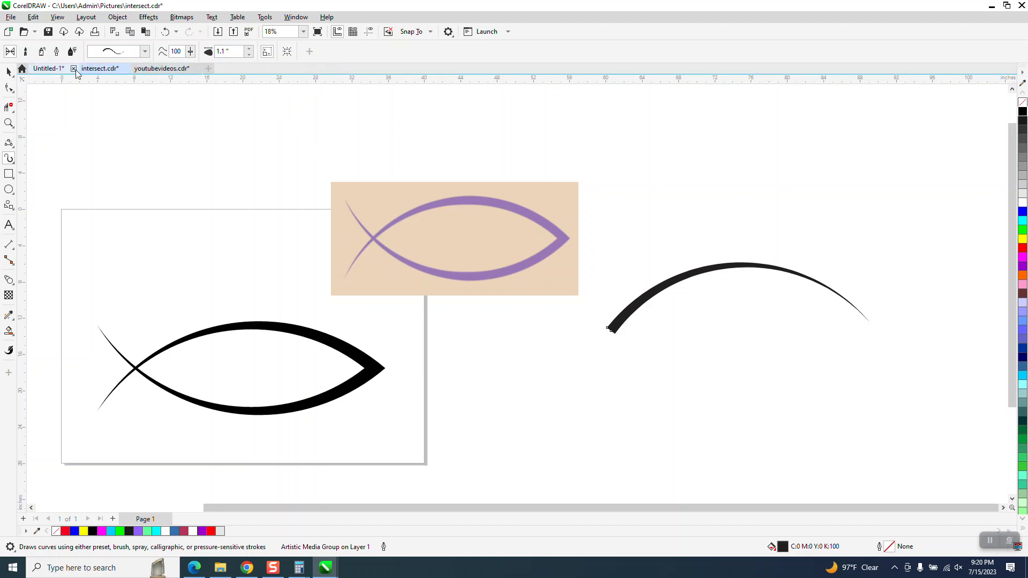
# - Break the artistic media group apart and delete its separated control curve
pyautogui.click(8, 71)
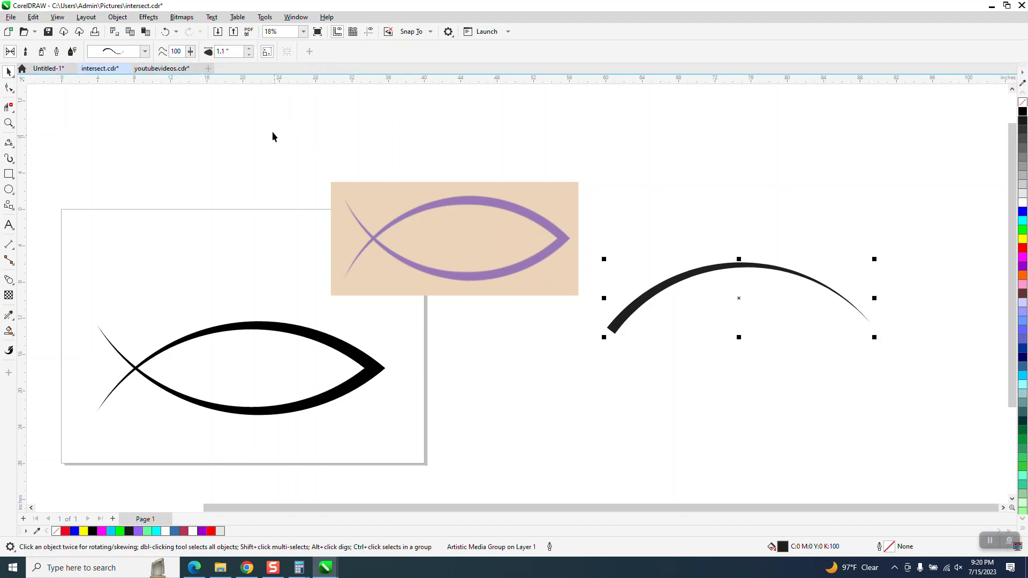
pyautogui.click(117, 17)
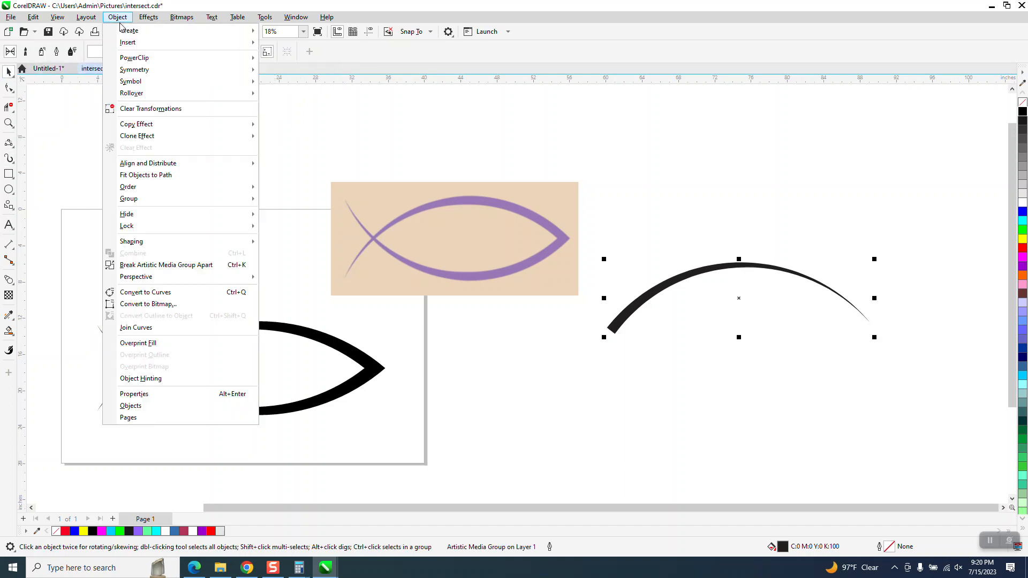
pyautogui.click(184, 265)
pyautogui.click(757, 250)
pyautogui.moveTo(736, 265); pyautogui.dragTo(732, 350)
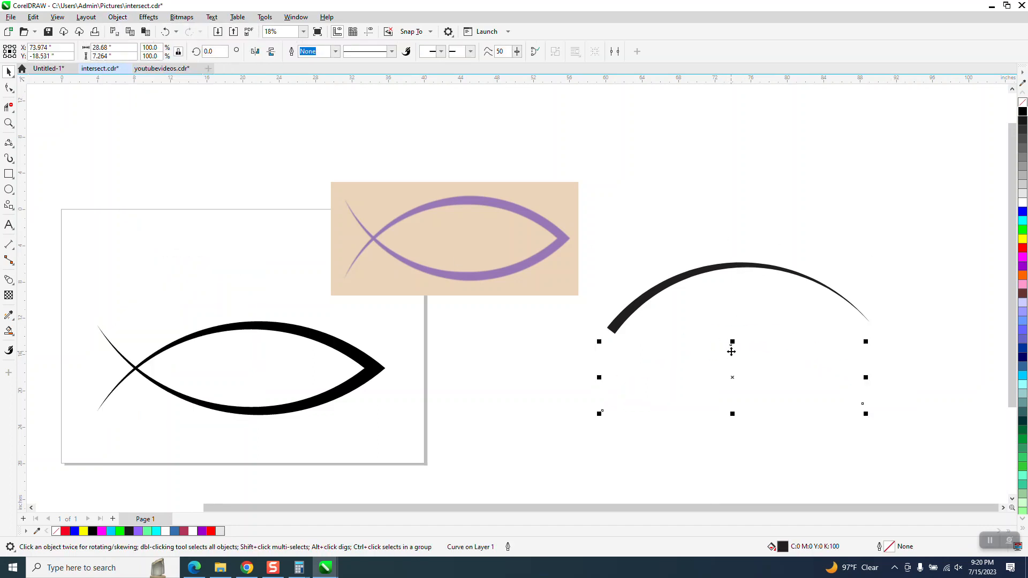
pyautogui.press('Delete')
# - Mirror the tapered arch horizontally, remove its fill, and give it a black hairline outline
pyautogui.click(694, 278)
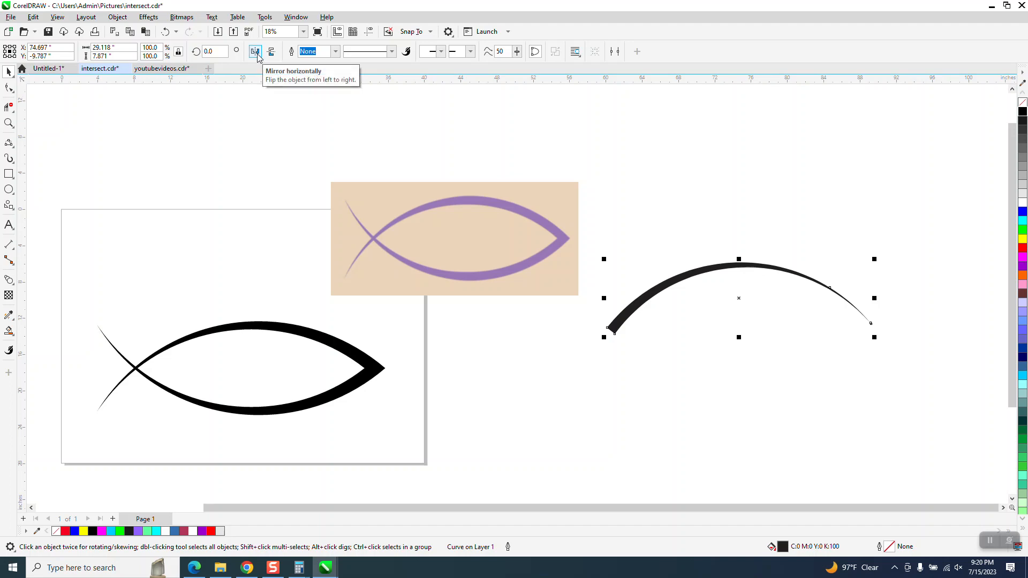
pyautogui.click(256, 54)
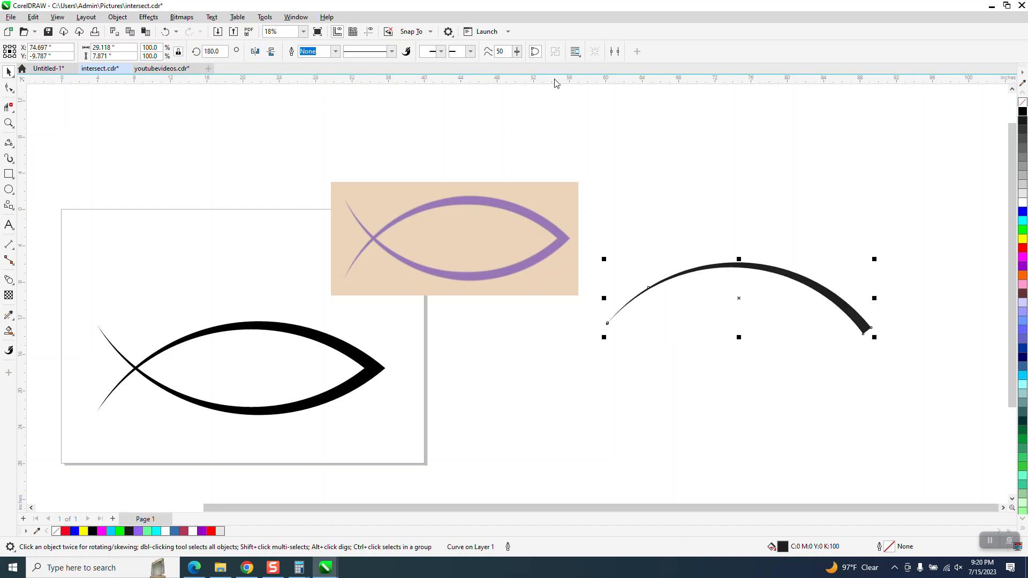
pyautogui.click(1023, 106)
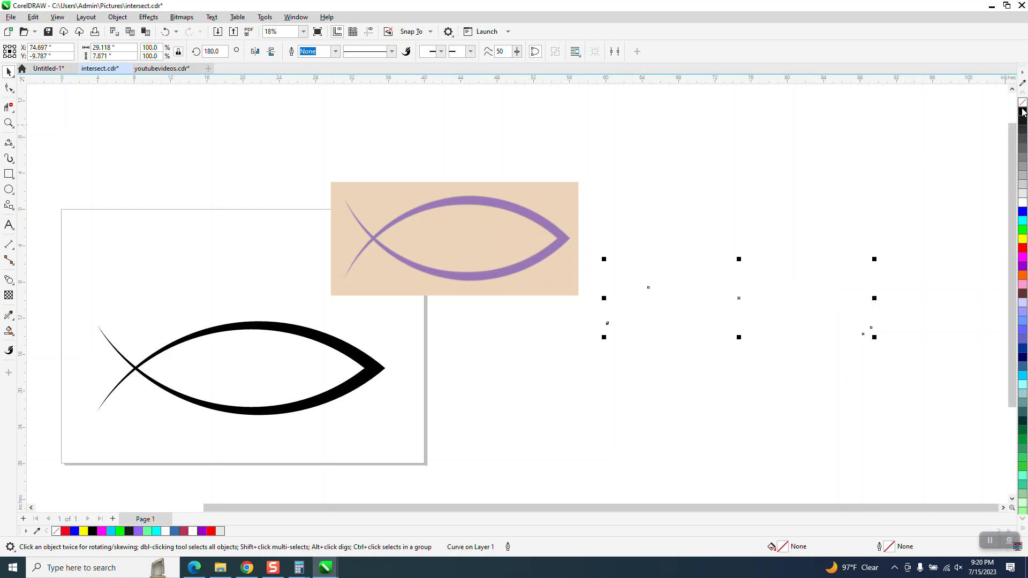
pyautogui.rightClick(1022, 110)
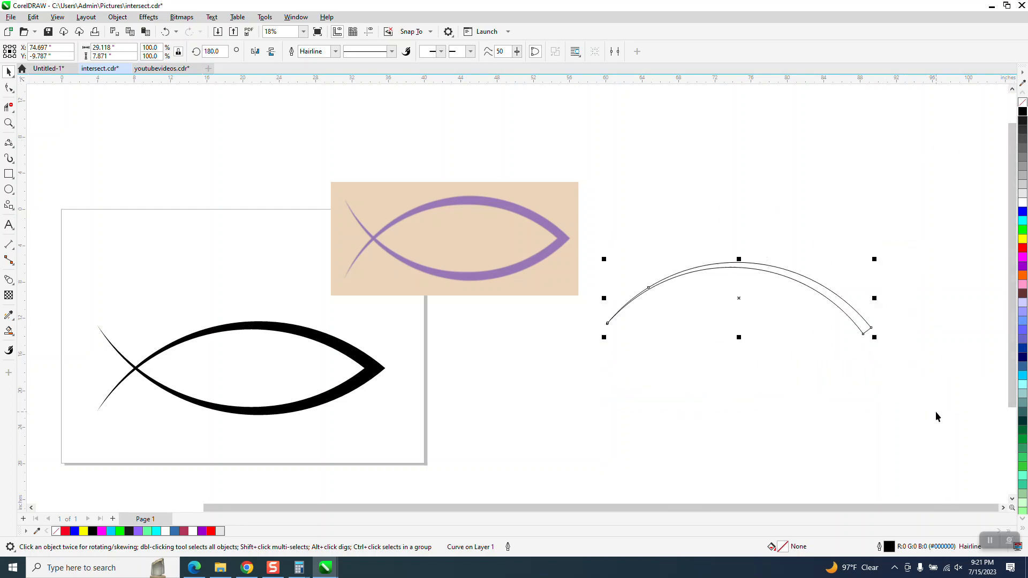
# - Create a vertically mirrored copy of the arch over the original to form a fish outline
pyautogui.click(255, 51)
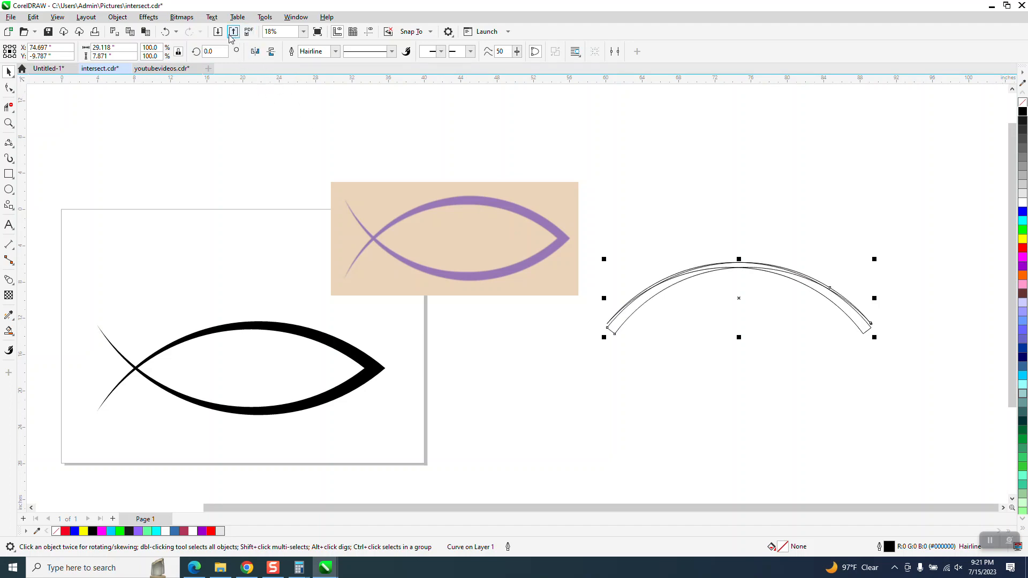
pyautogui.click(165, 32)
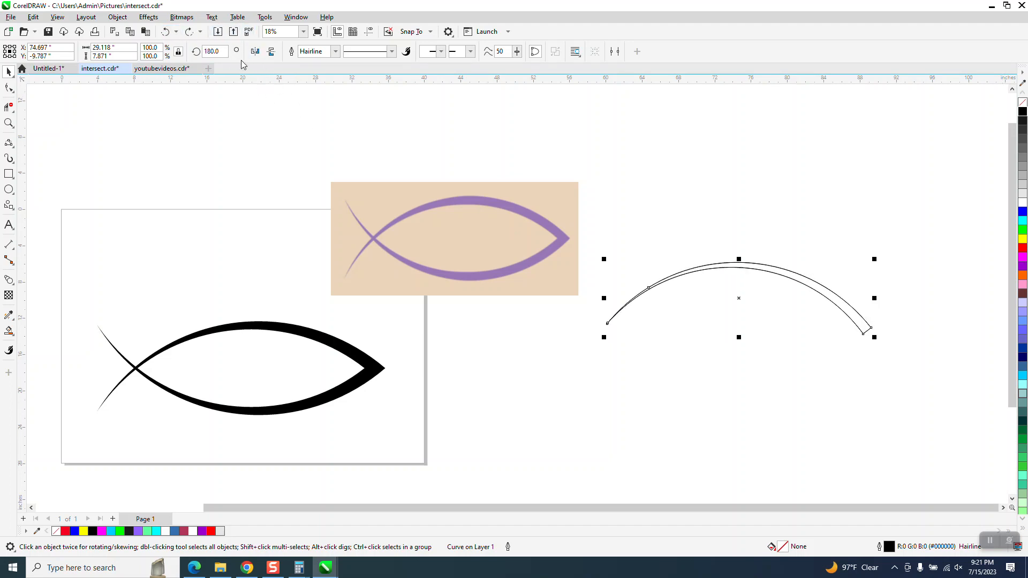
pyautogui.click(271, 51)
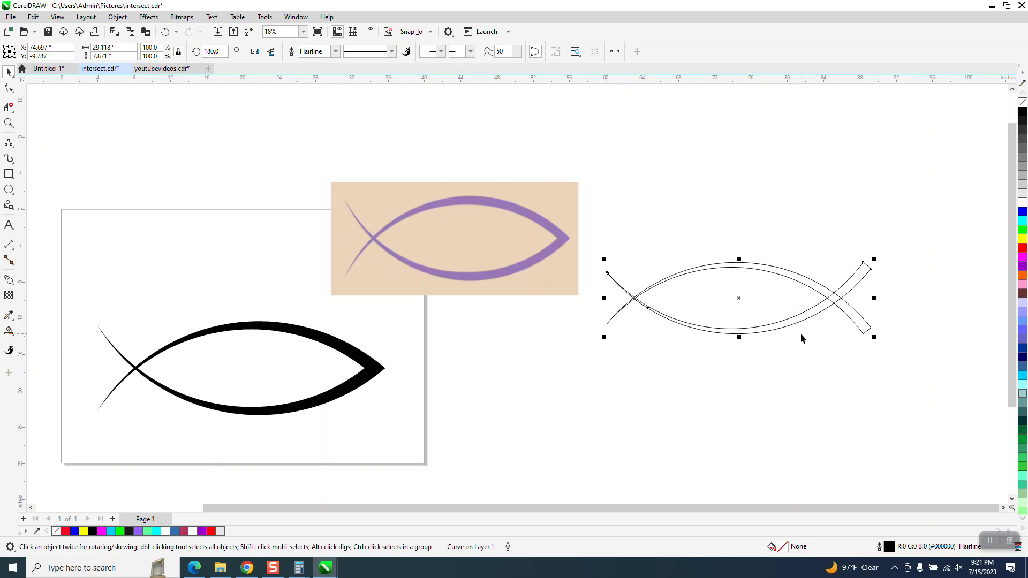
# - Set the nudge distance to 0.01 inches and nudge the lower mirrored arch down about 1.14 inches
pyautogui.click(792, 246)
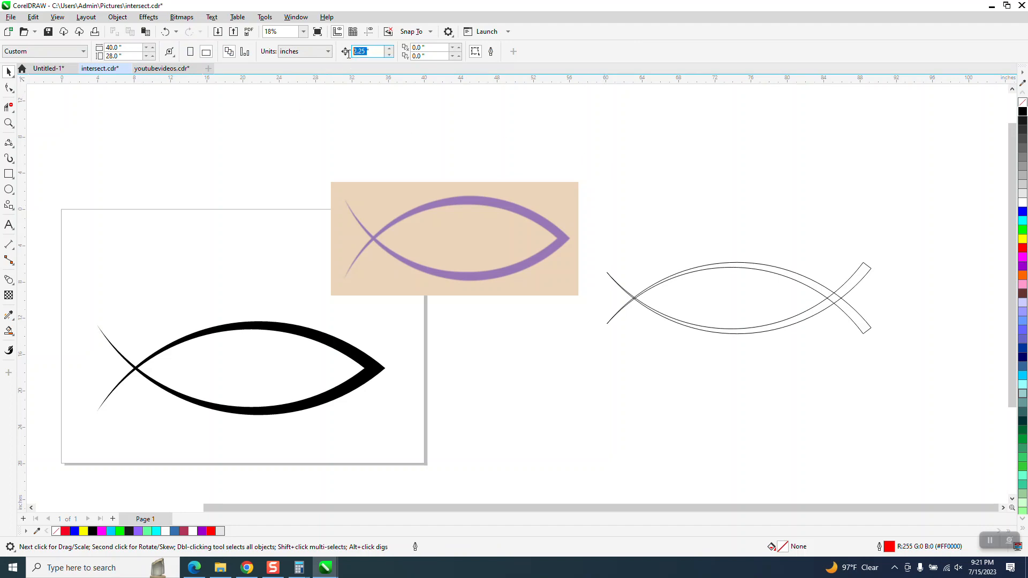
pyautogui.write('.0')
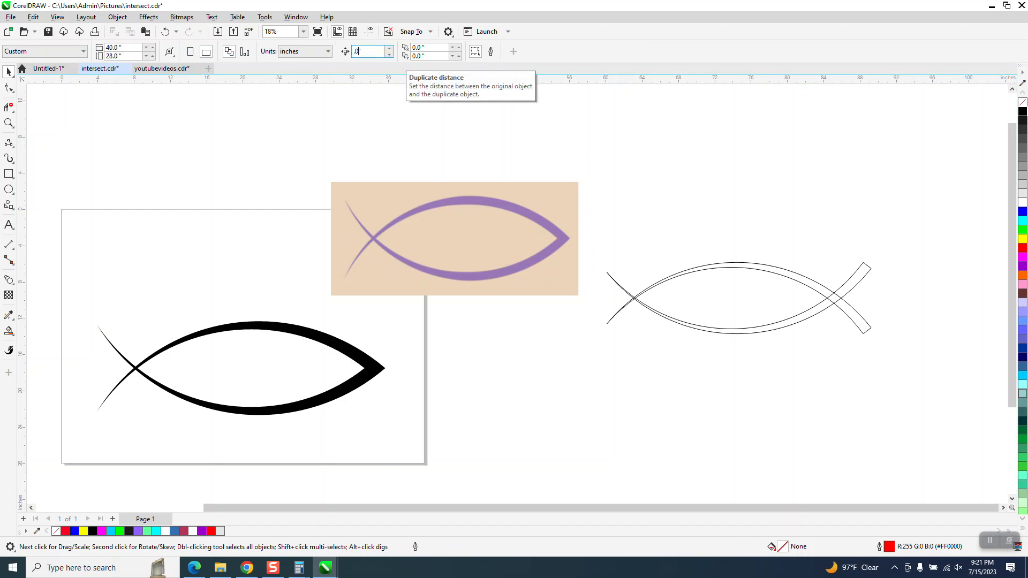
pyautogui.write('1')
pyautogui.press('Return')
pyautogui.click(737, 333)
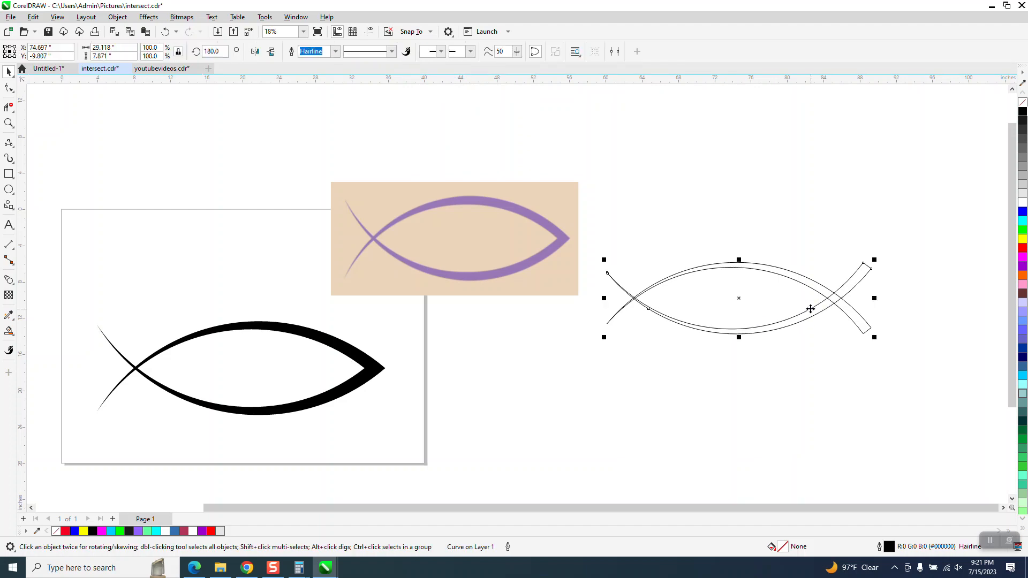
pyautogui.press('Down')
pyautogui.press('Down')
pyautogui.press('Down')
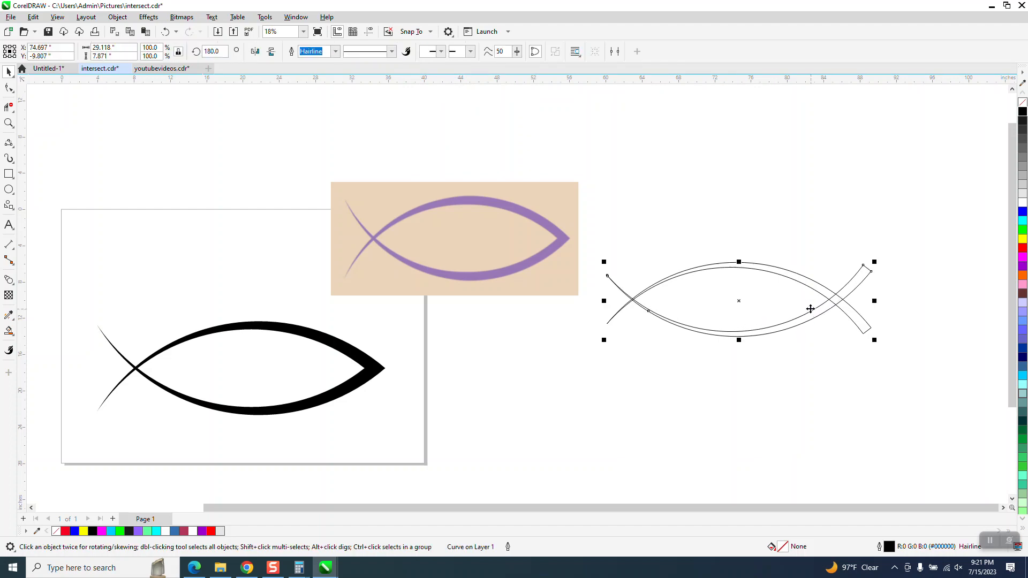
pyautogui.press('Down')
pyautogui.press('Down')
pyautogui.press('Down')
pyautogui.press('Down')
pyautogui.press('Down')
pyautogui.press('Down')
pyautogui.press('Down')
pyautogui.press('Down')
pyautogui.press('Down')
pyautogui.press('Down')
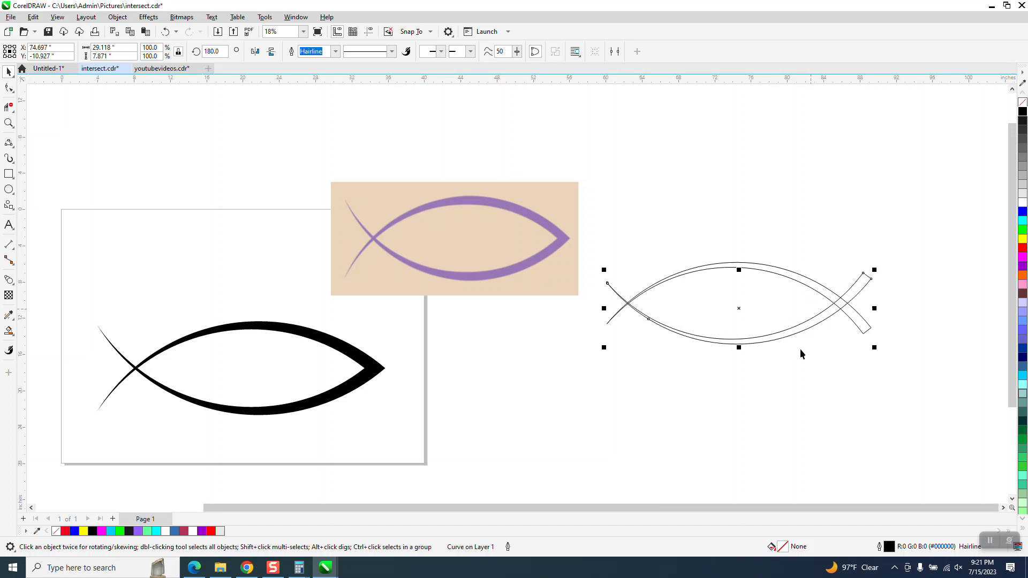
# - Move the reference image farther from the fish outline and weld the two overlapping arches into one shape
pyautogui.click(8, 123)
pyautogui.moveTo(514, 217); pyautogui.dragTo(978, 387)
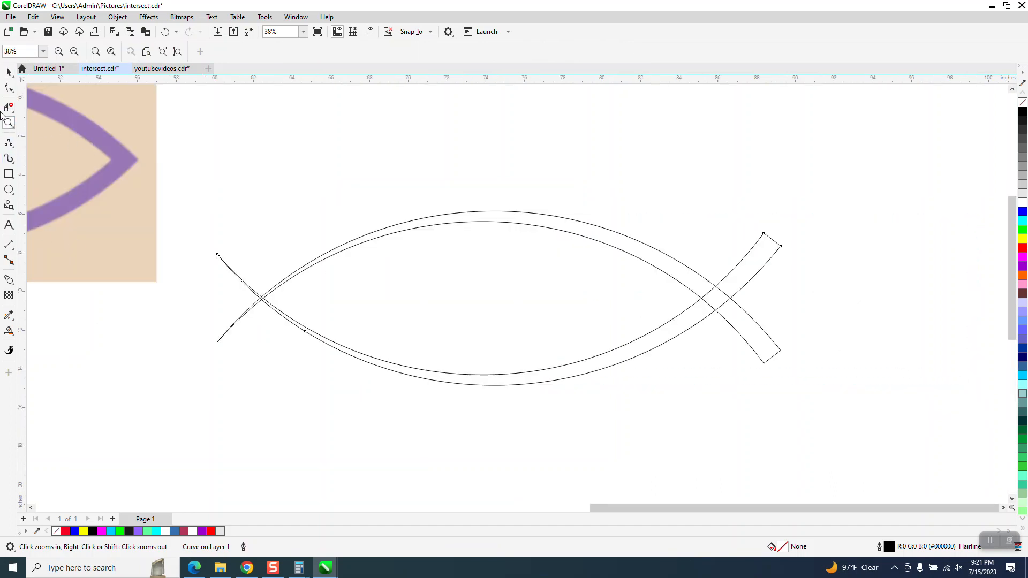
pyautogui.click(8, 72)
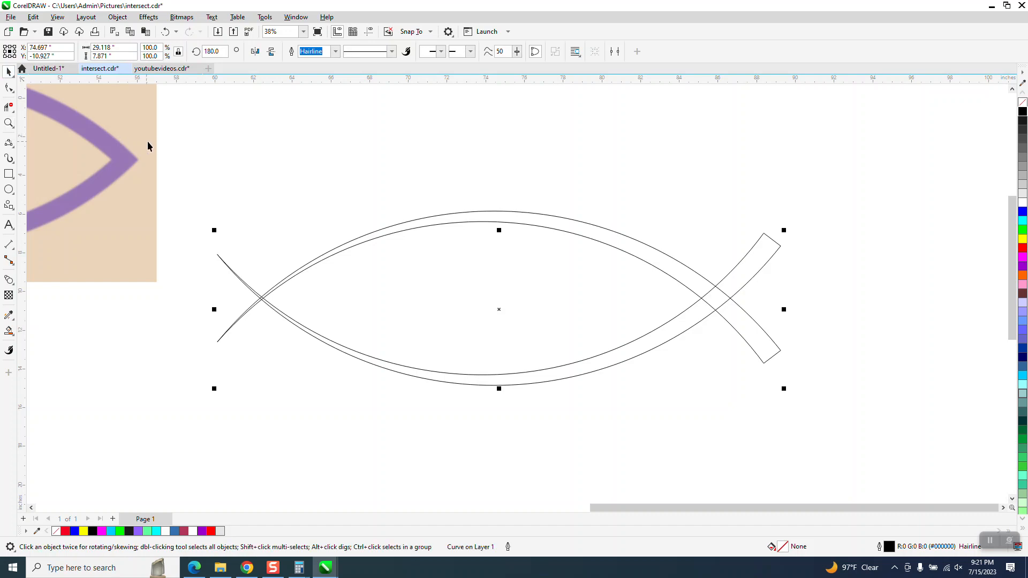
pyautogui.moveTo(147, 140)
pyautogui.mouseDown()
pyautogui.moveTo(554, 361)
pyautogui.moveTo(87, 205)
pyautogui.mouseUp()
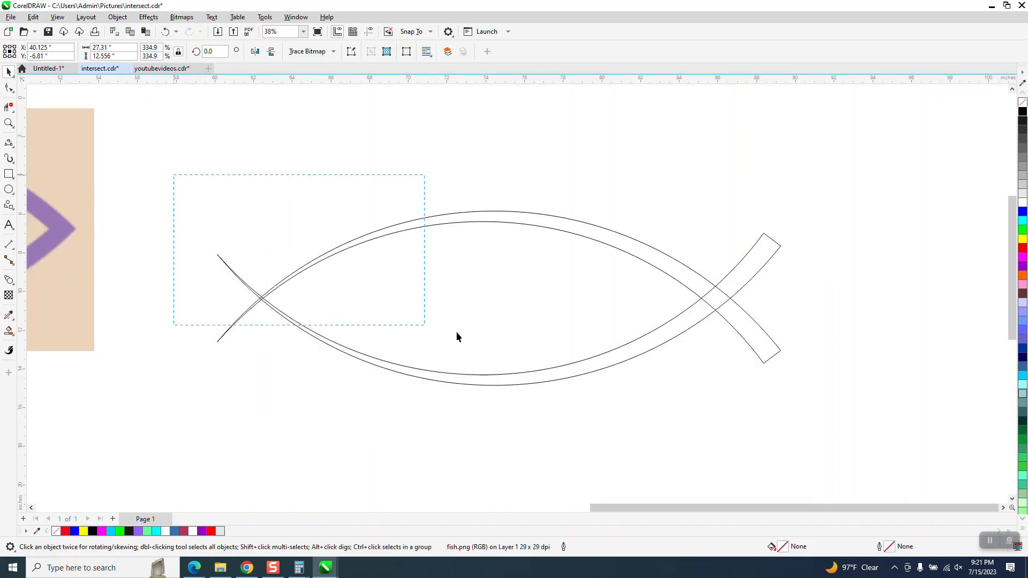
pyautogui.moveTo(456, 337); pyautogui.dragTo(951, 438)
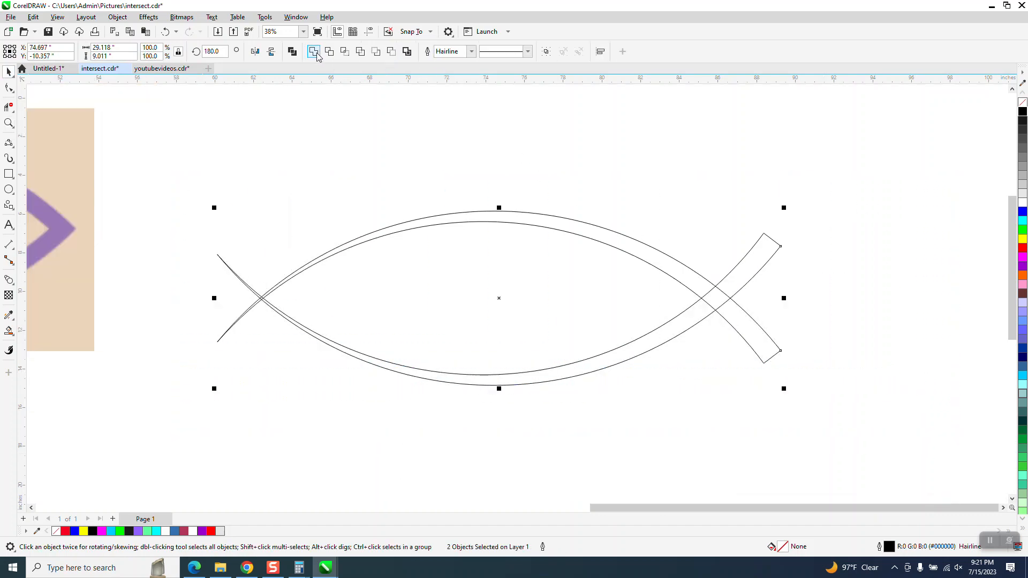
# - Draw two 3-point curves from the outermost node of the nose crossing to its upper and lower nodes, following the body contour
pyautogui.click(9, 123)
pyautogui.moveTo(778, 344); pyautogui.dragTo(859, 395)
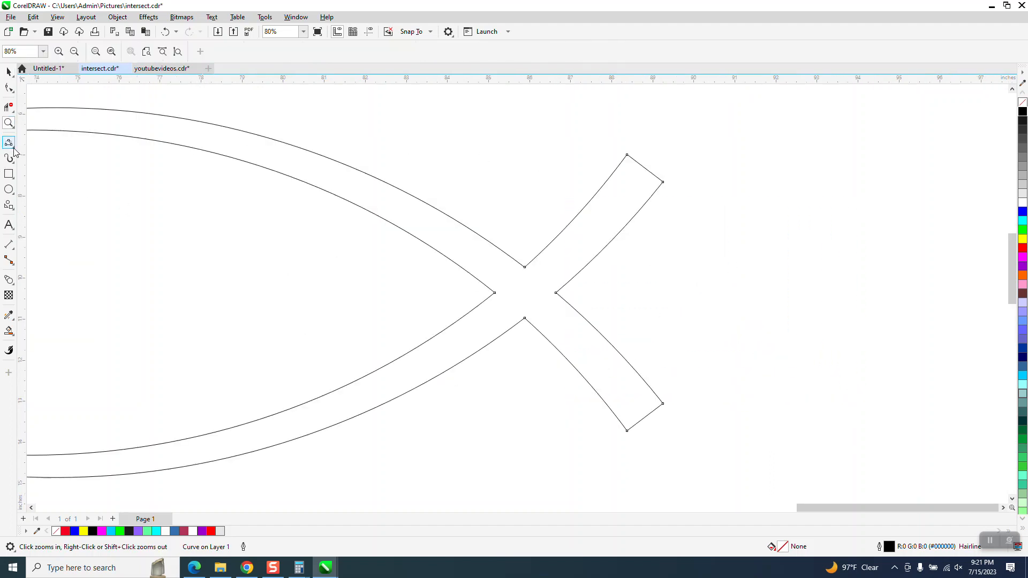
pyautogui.click(14, 150)
pyautogui.click(59, 215)
pyautogui.moveTo(556, 293); pyautogui.dragTo(525, 268)
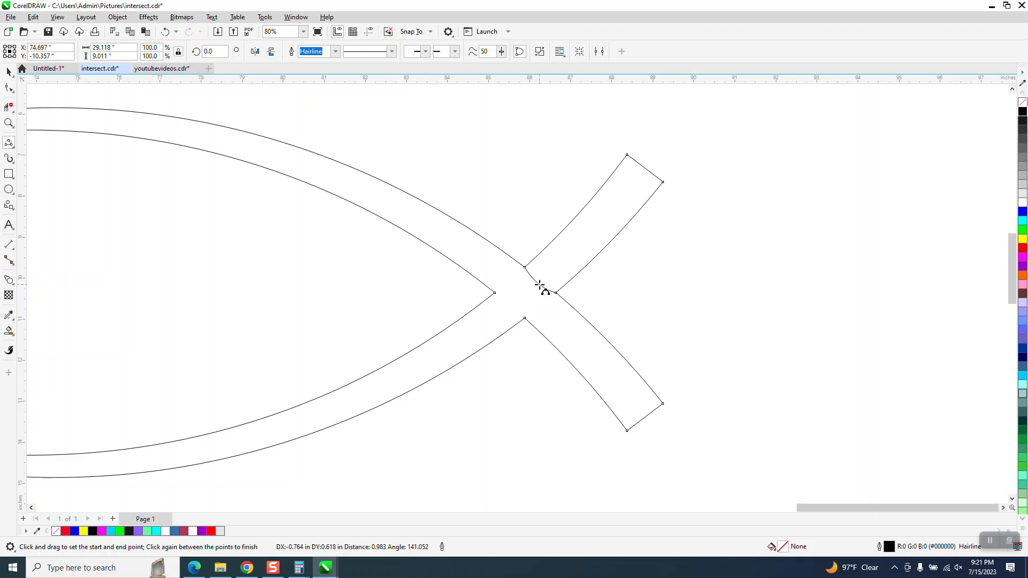
pyautogui.click(544, 281)
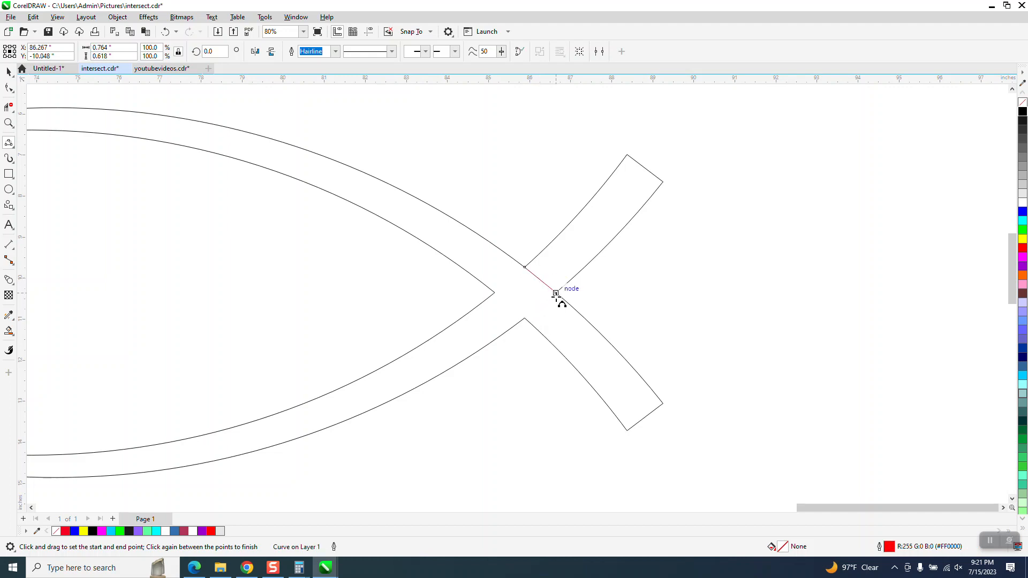
pyautogui.moveTo(557, 294); pyautogui.dragTo(525, 318)
pyautogui.click(525, 318)
# - Delete the two surplus arch ends beyond the nose with virtual segment deletion, leaving a pointed tip
pyautogui.click(9, 106)
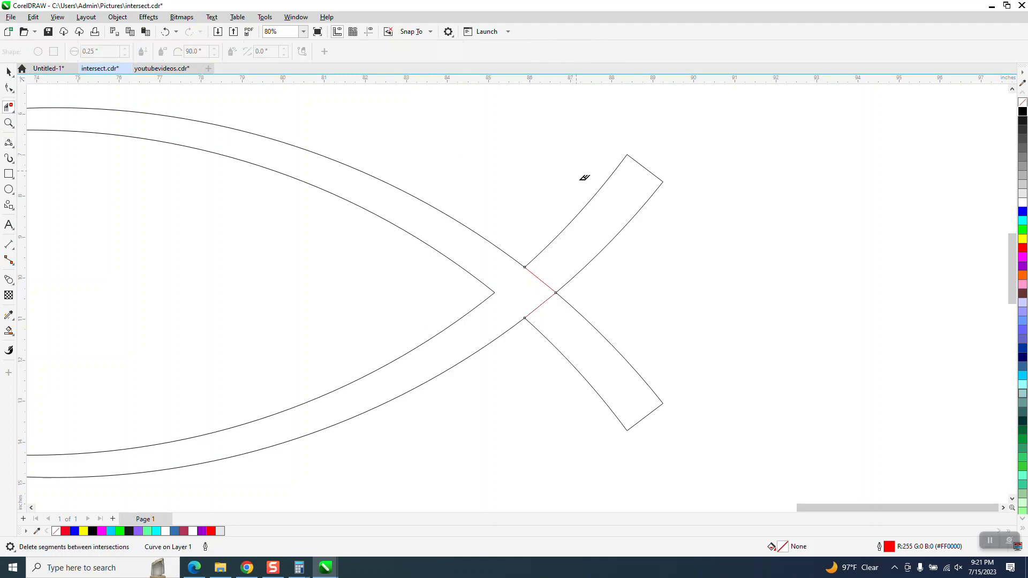
pyautogui.click(608, 207)
pyautogui.moveTo(633, 325); pyautogui.dragTo(631, 329)
pyautogui.scroll(-4, 495, 199)
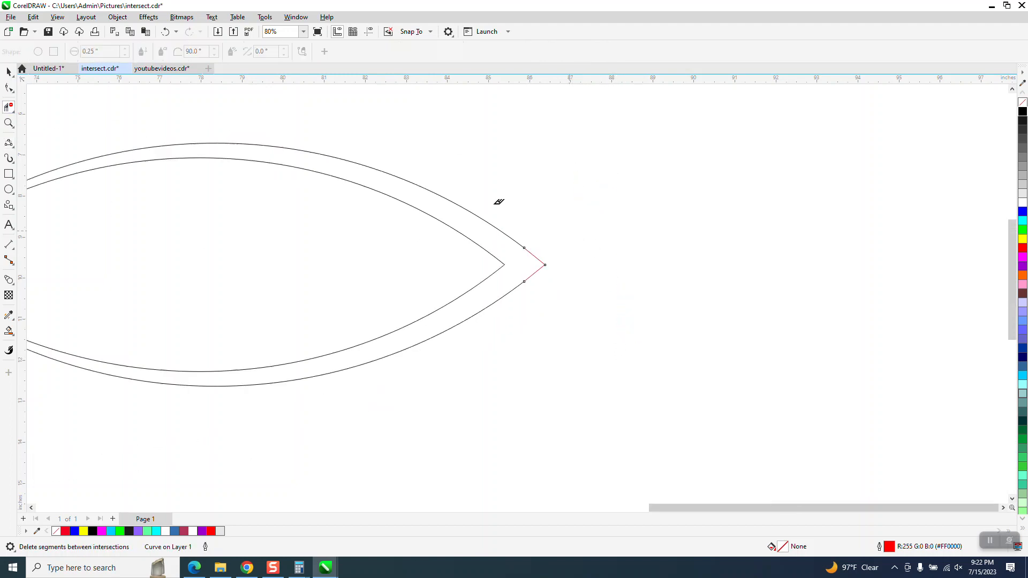
# - Smart Fill the area enclosed by the fish outline with black and no outline
pyautogui.click(9, 122)
pyautogui.moveTo(152, 234); pyautogui.dragTo(175, 260)
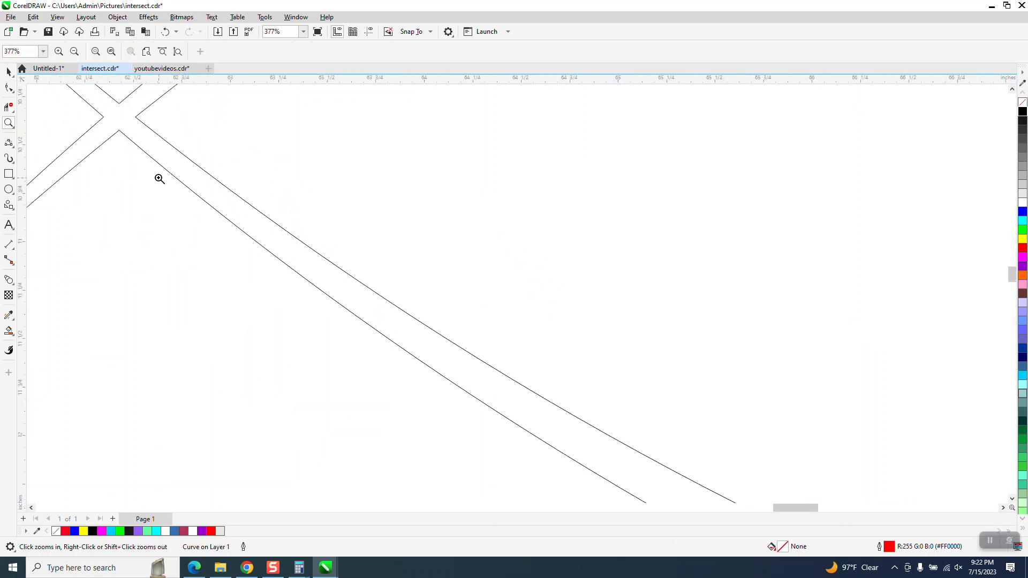
pyautogui.scroll(-3, 62, 223)
pyautogui.click(8, 331)
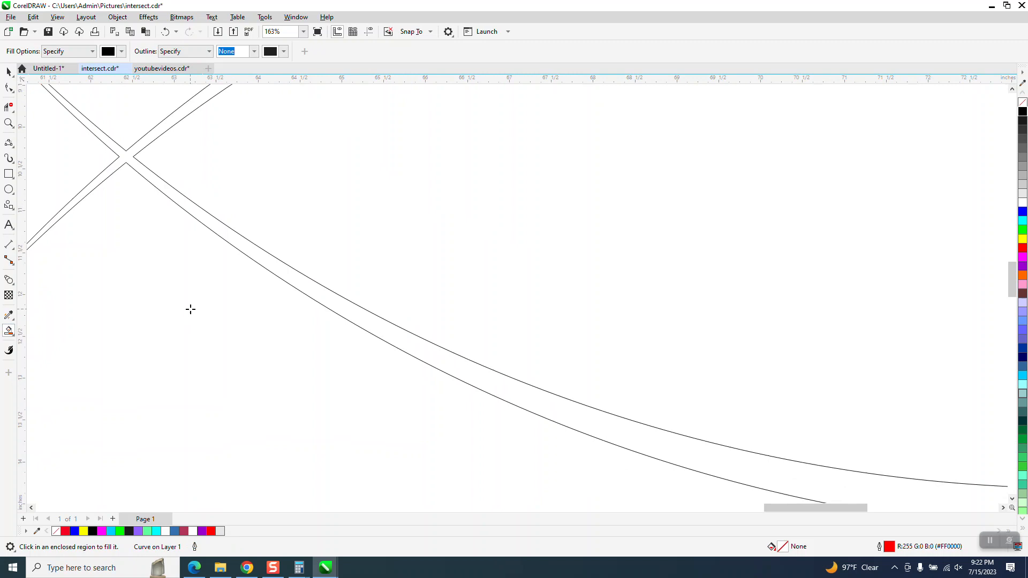
pyautogui.click(315, 295)
pyautogui.scroll(-5, 308, 287)
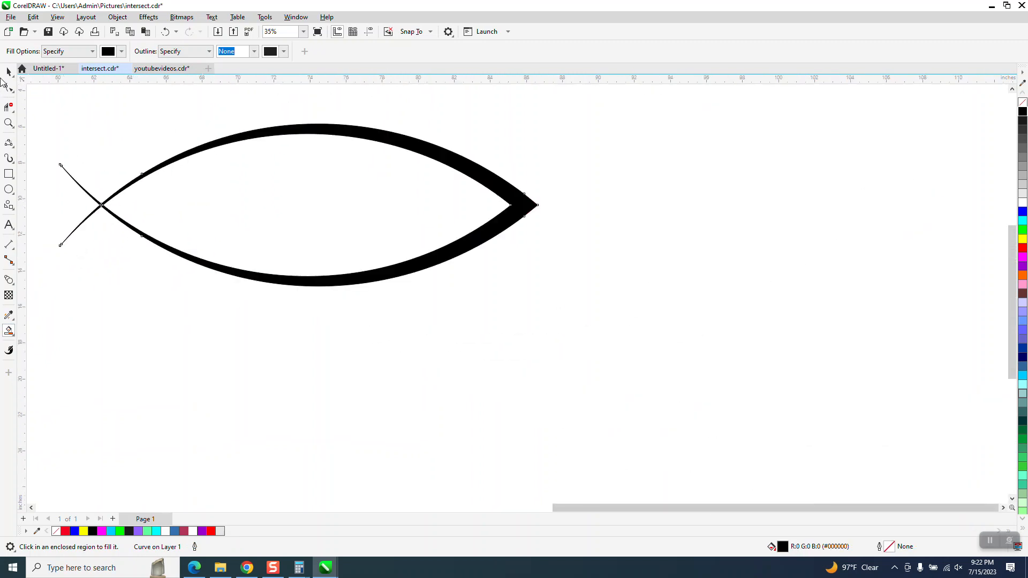
# - Move the filled black fish off its construction curves and delete those leftover curves
pyautogui.click(9, 71)
pyautogui.click(370, 202)
pyautogui.scroll(-2, 370, 204)
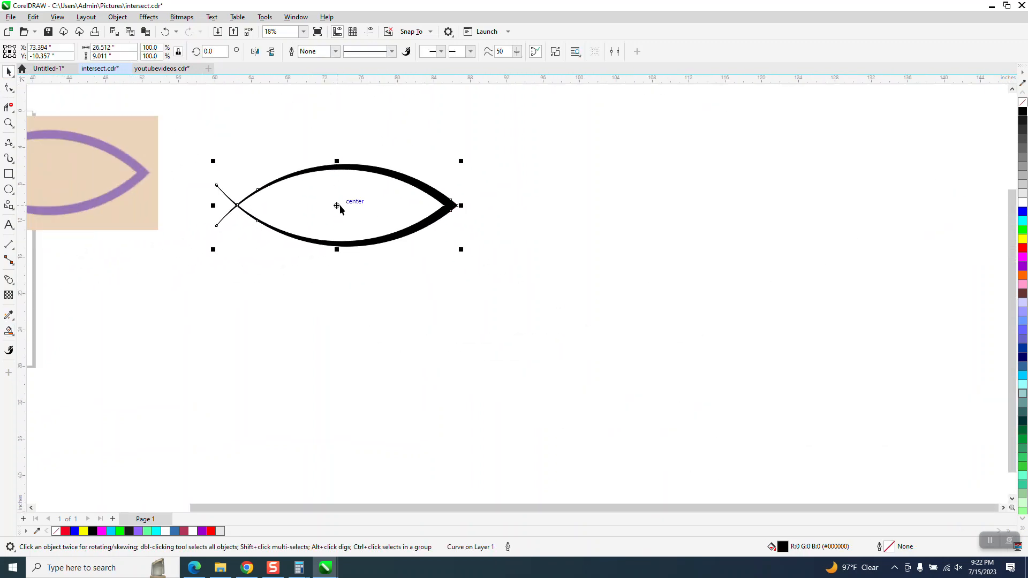
pyautogui.moveTo(340, 204); pyautogui.dragTo(332, 312)
pyautogui.moveTo(194, 156); pyautogui.dragTo(488, 268)
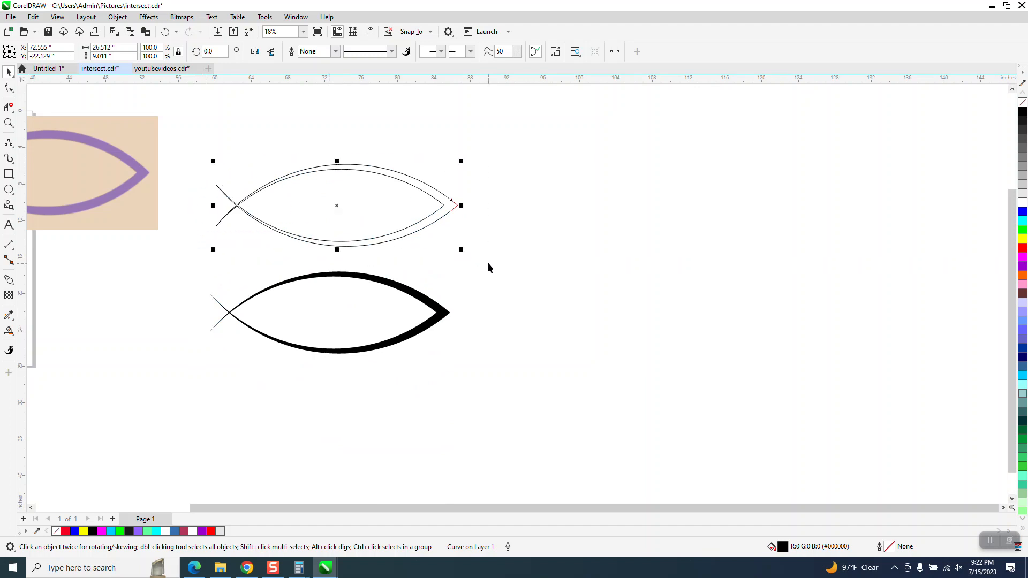
pyautogui.press('Delete')
pyautogui.moveTo(392, 281)
pyautogui.mouseDown()
pyautogui.moveTo(352, 163)
pyautogui.moveTo(384, 154)
pyautogui.moveTo(364, 142)
pyautogui.moveTo(459, 197)
pyautogui.moveTo(646, 351)
pyautogui.mouseUp()
# - Delete the two extra nodes on the upper and lower outer edges beside the filled fish's nose
pyautogui.click(9, 122)
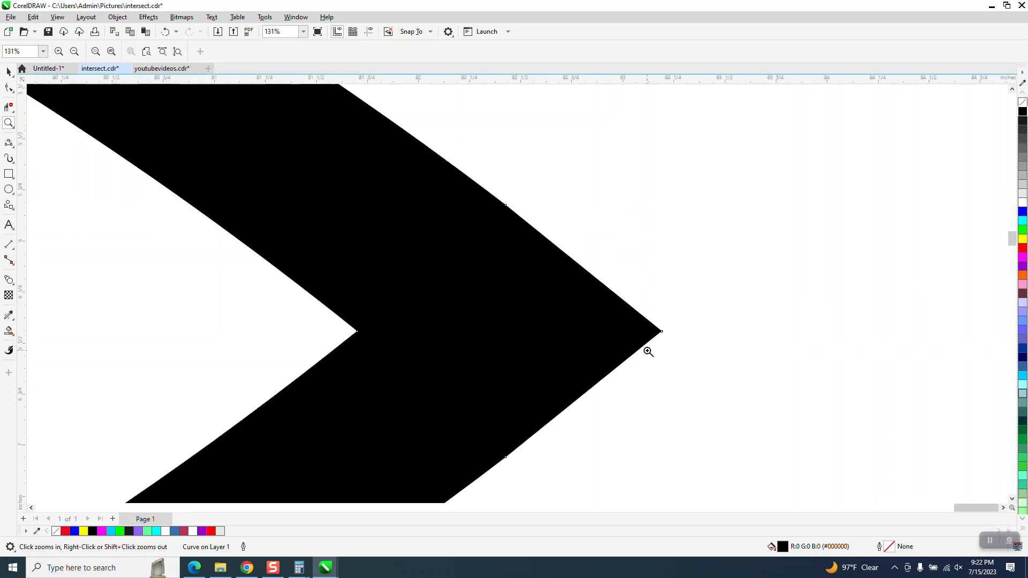
pyautogui.scroll(-5, 510, 267)
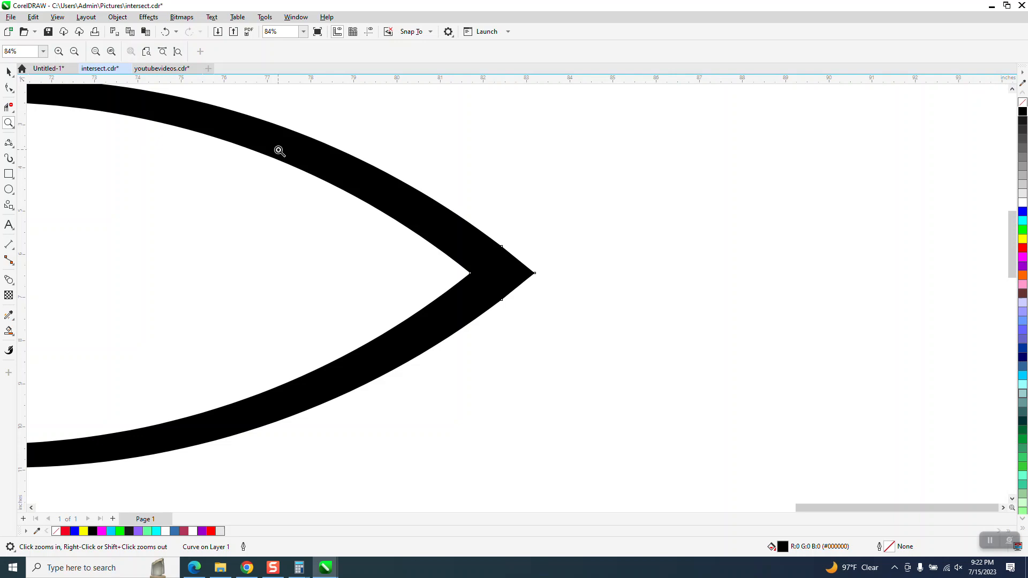
pyautogui.click(9, 87)
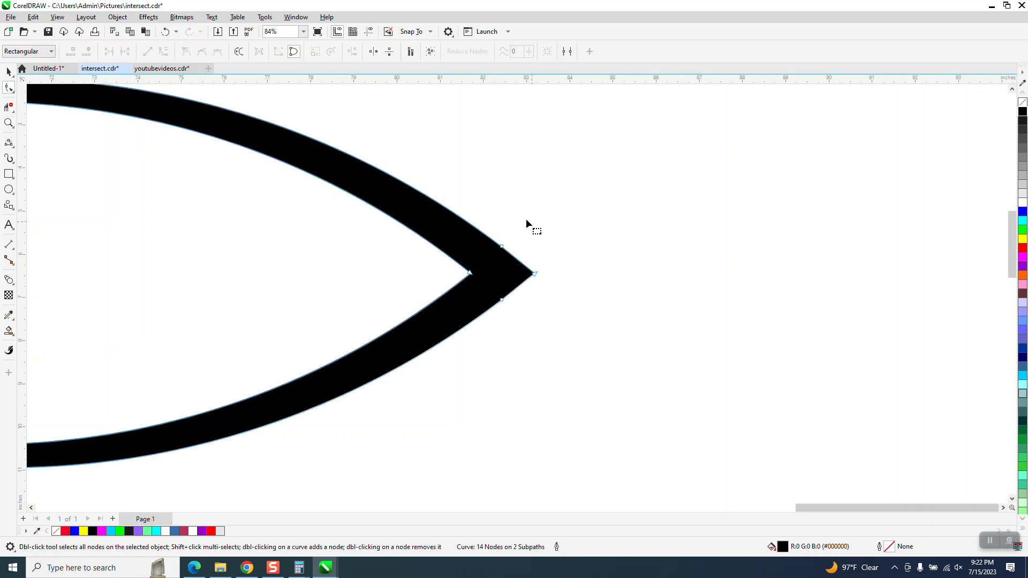
pyautogui.moveTo(490, 205); pyautogui.dragTo(514, 330)
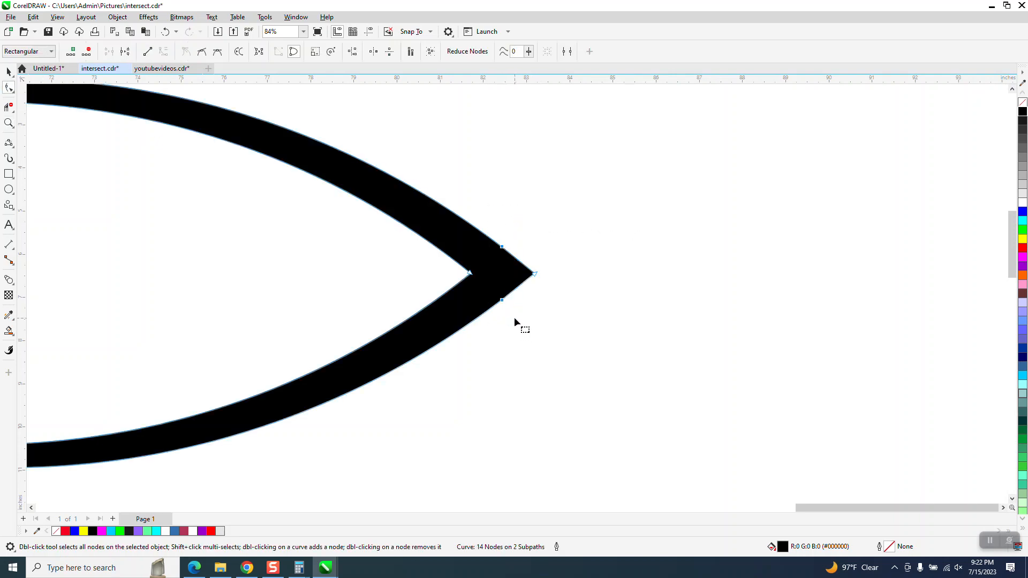
pyautogui.press('Delete')
pyautogui.scroll(-4, 536, 303)
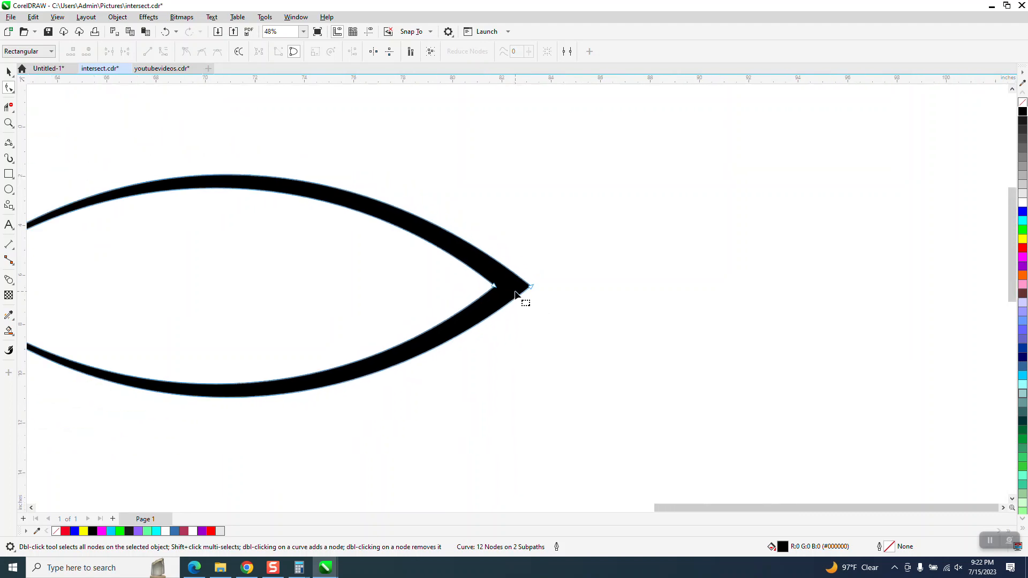
pyautogui.scroll(-3, 527, 293)
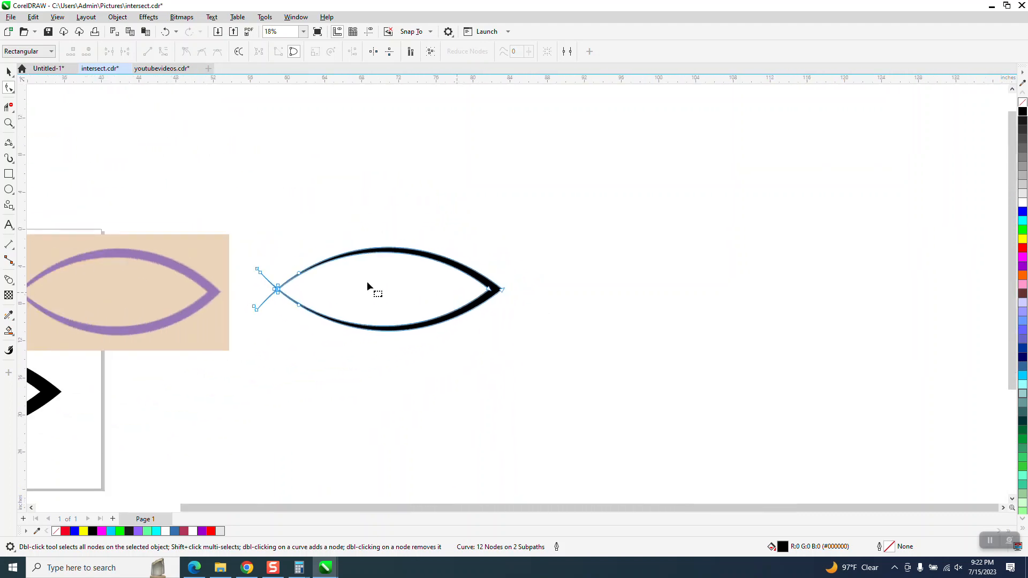
pyautogui.click(8, 123)
pyautogui.scroll(10, 290, 308)
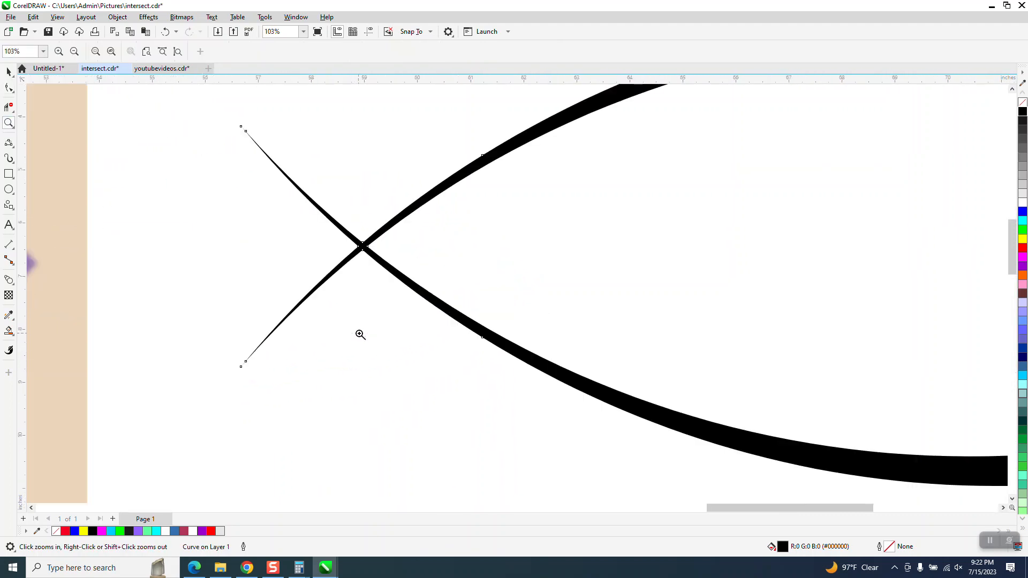
pyautogui.scroll(-4, 356, 333)
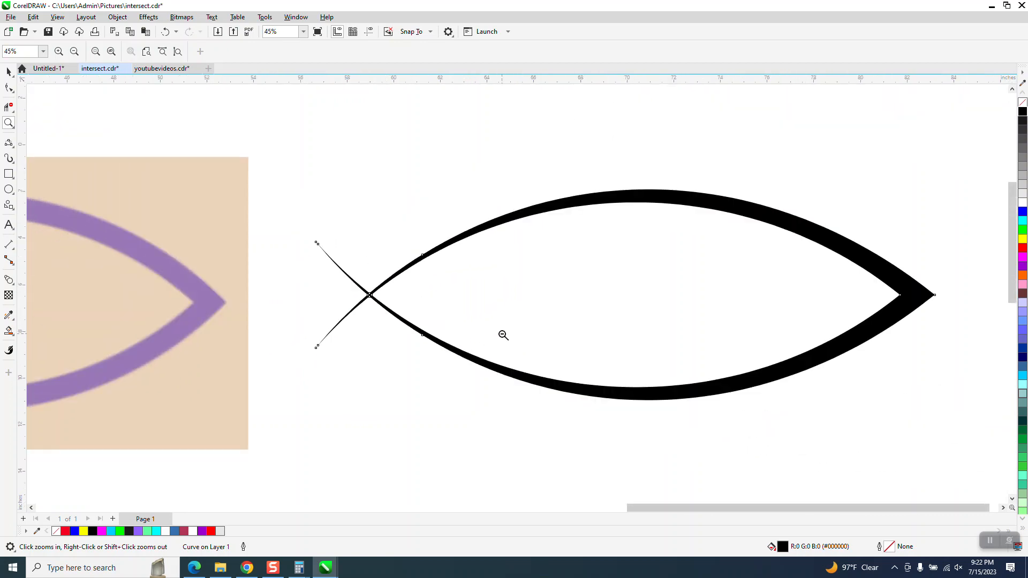